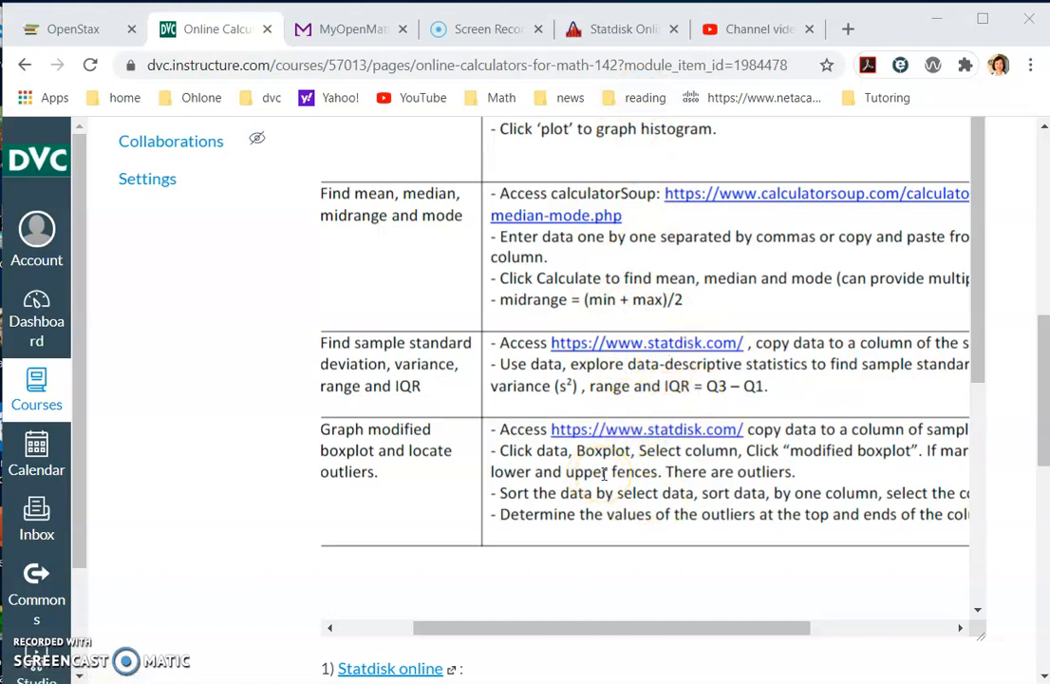
Step: Switch to the Excel workbook and copy the data2 values in cells A2:A20 of Sheet2
key("alt+Tab")
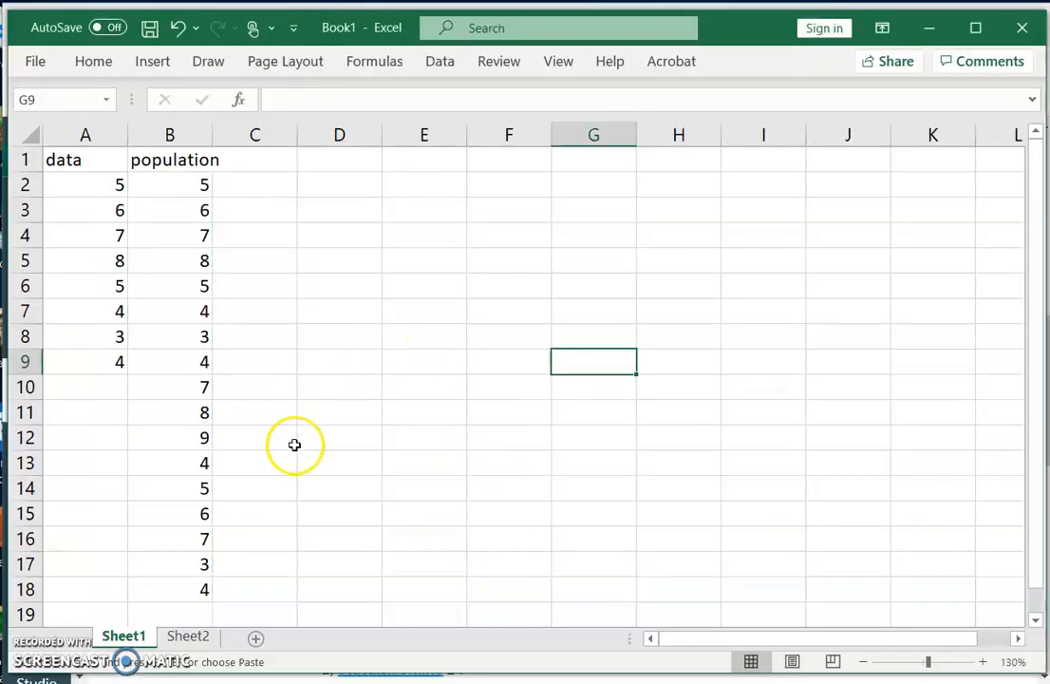
left_click(211, 643)
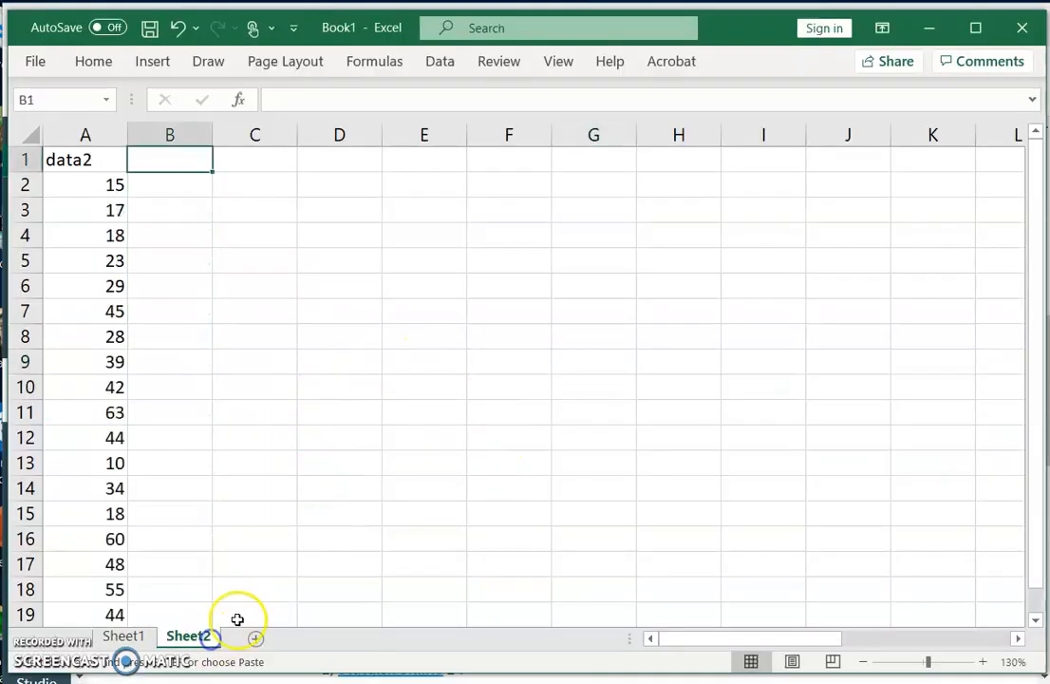
scroll(204, 380, "down", 1)
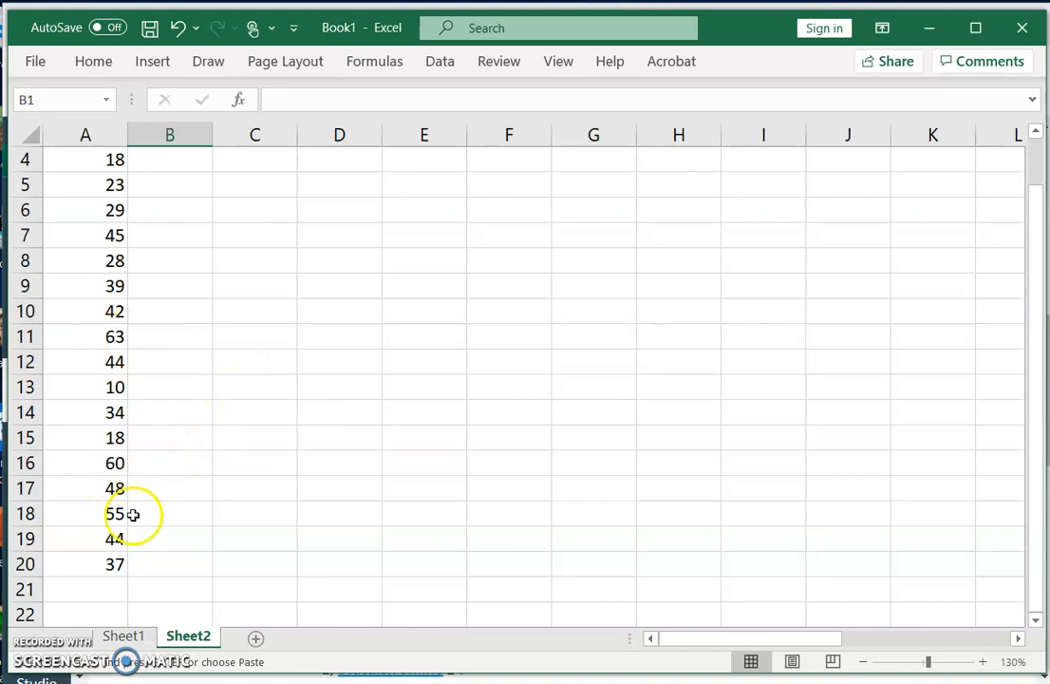
scroll(133, 516, "up", 1)
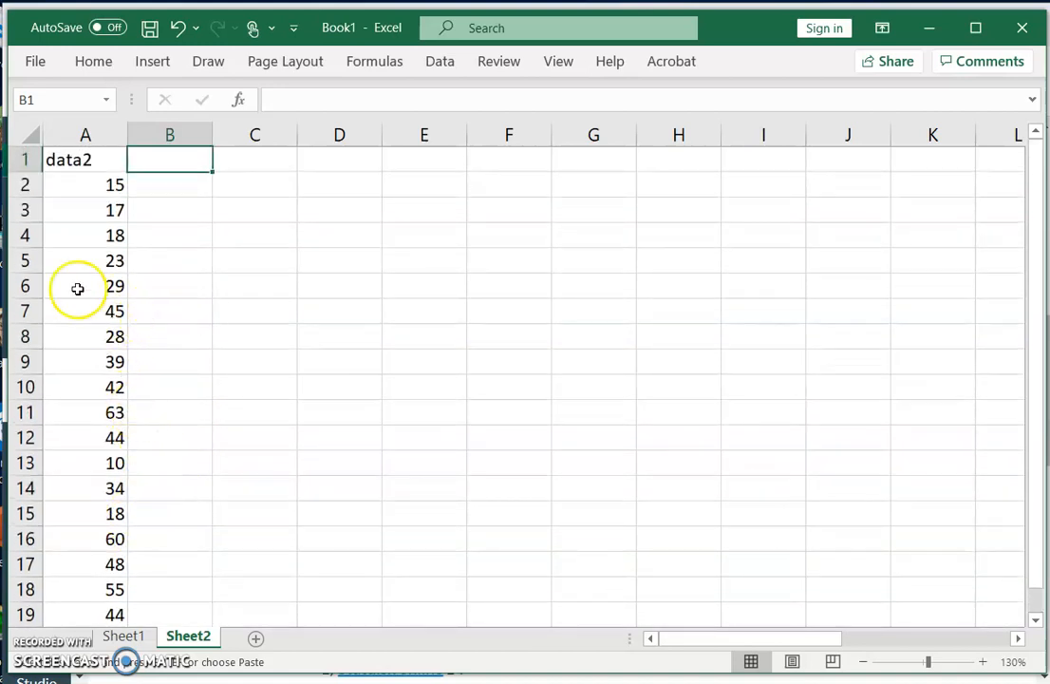
scroll(147, 406, "down", 2)
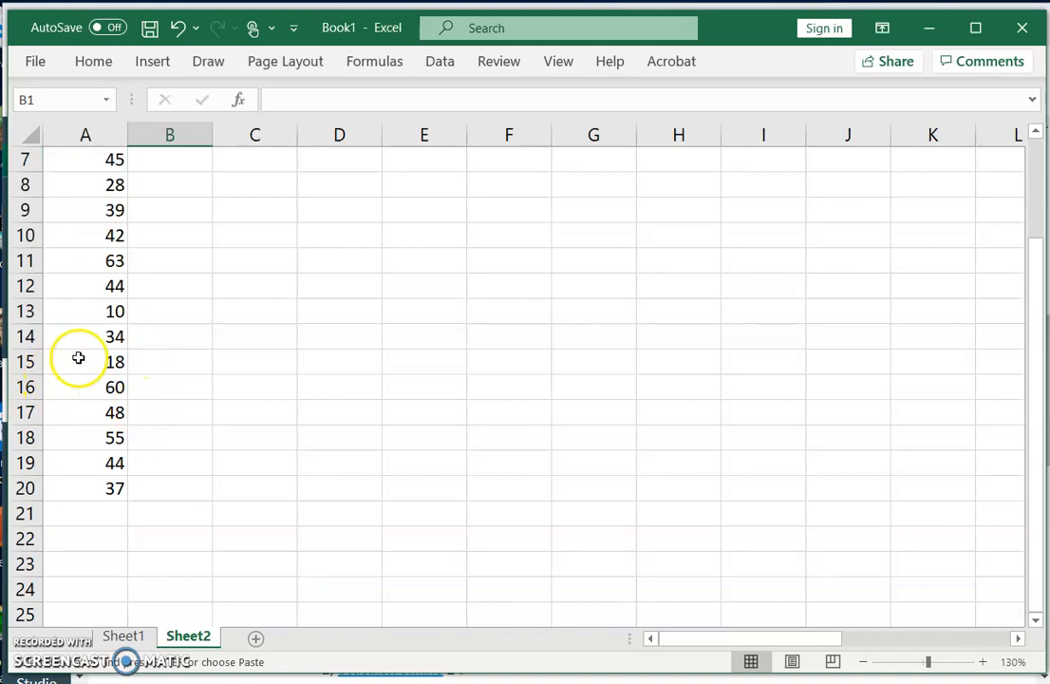
scroll(78, 358, "up", 1)
scroll(80, 357, "up", 1)
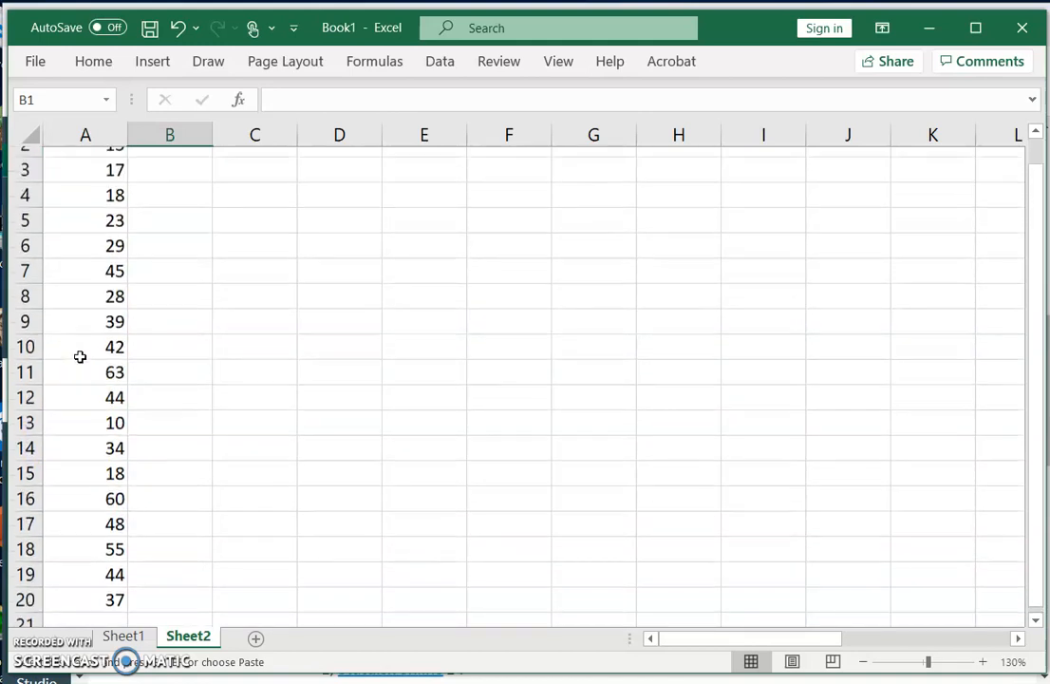
left_click_drag(89, 189, 99, 589)
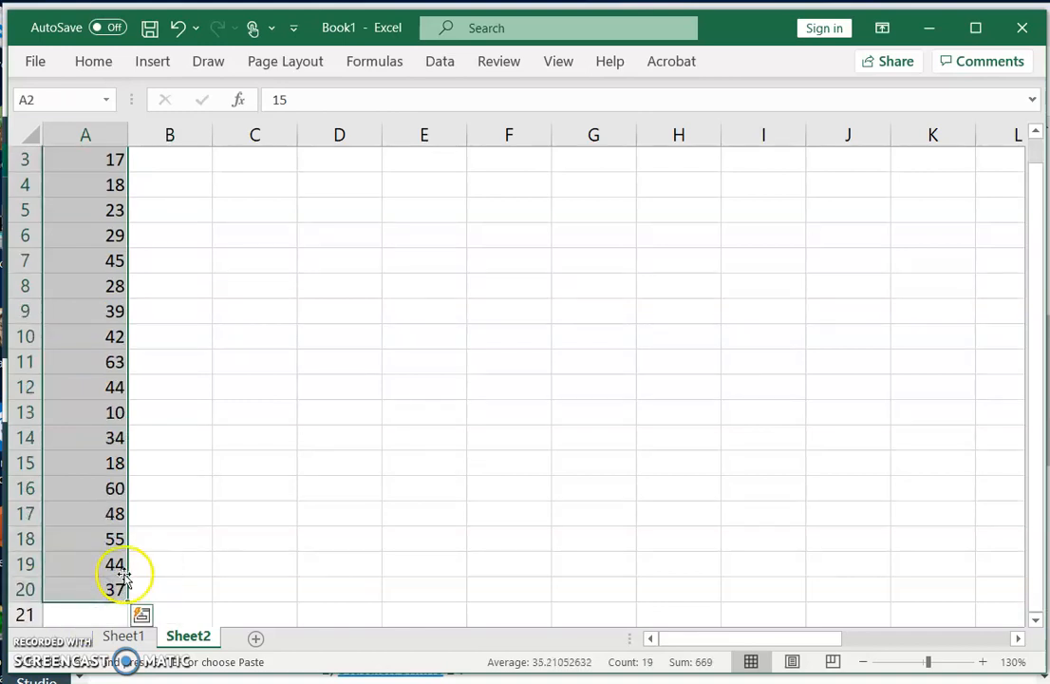
key("ctrl+c")
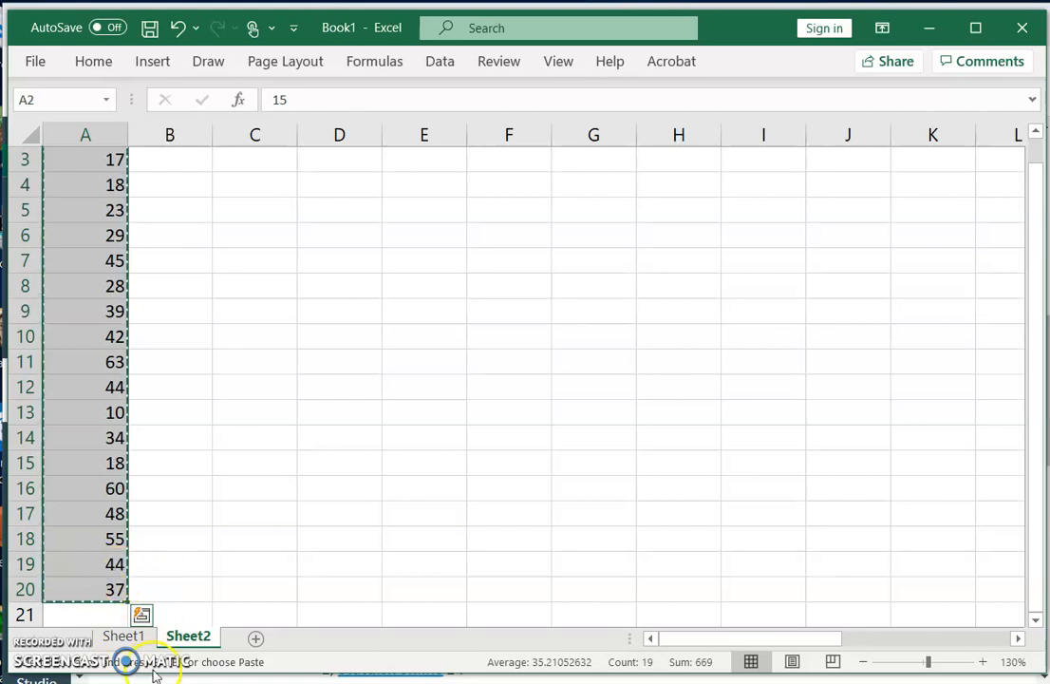
Step: Switch to Statdisk Online in the browser and paste the copied values into column 2 of the Sample Editor, starting at row 1
key("alt+Tab")
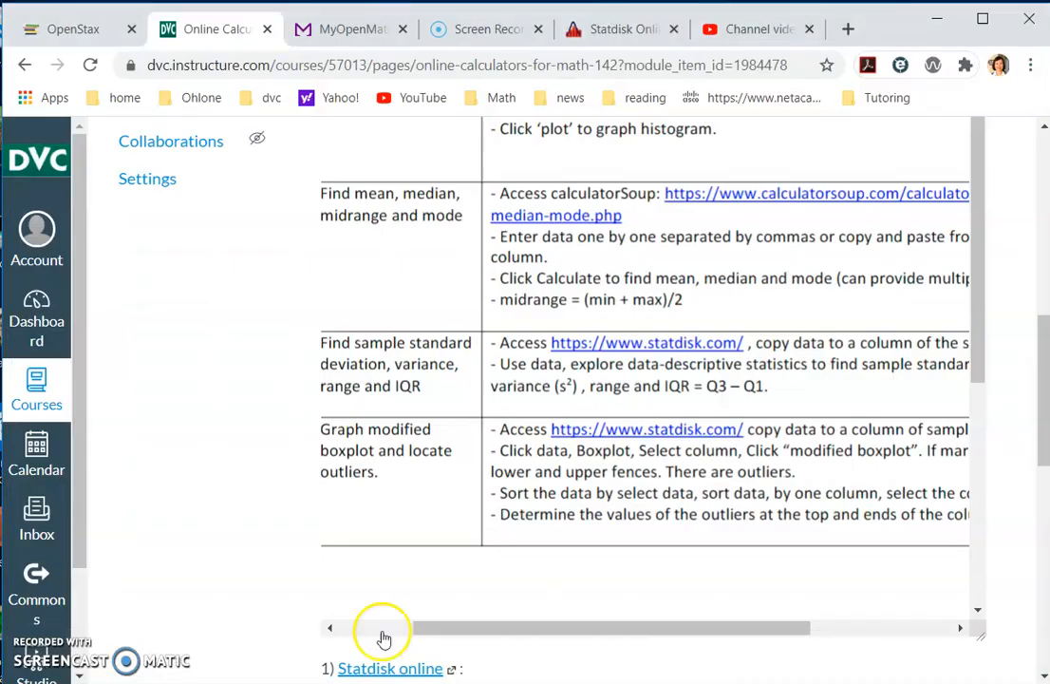
left_click(611, 21)
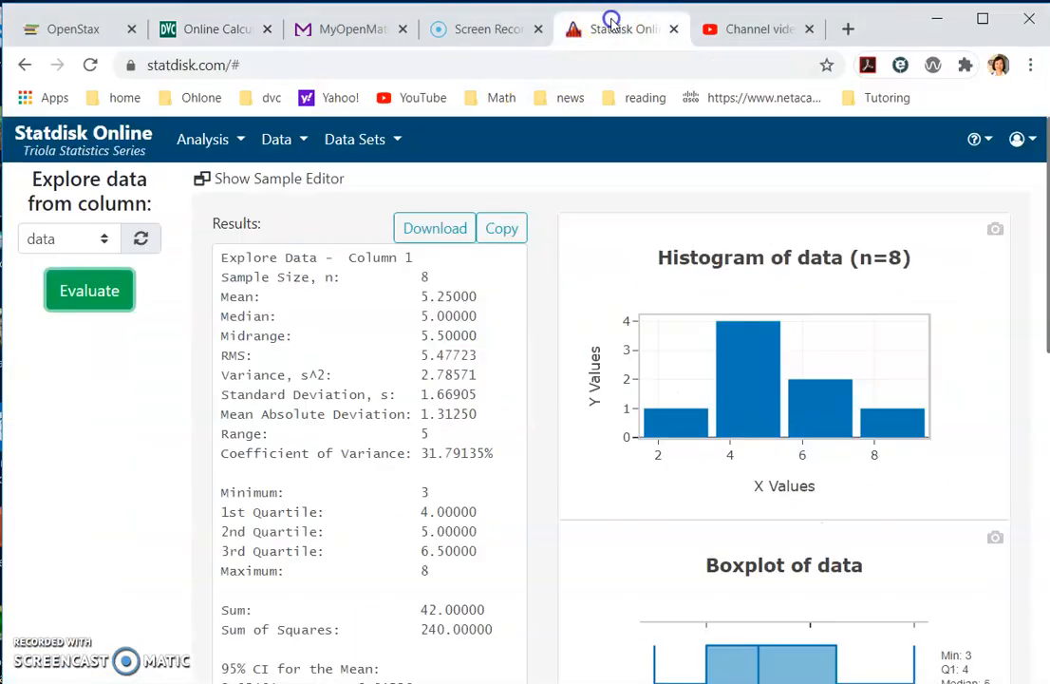
left_click(296, 179)
left_click(489, 274)
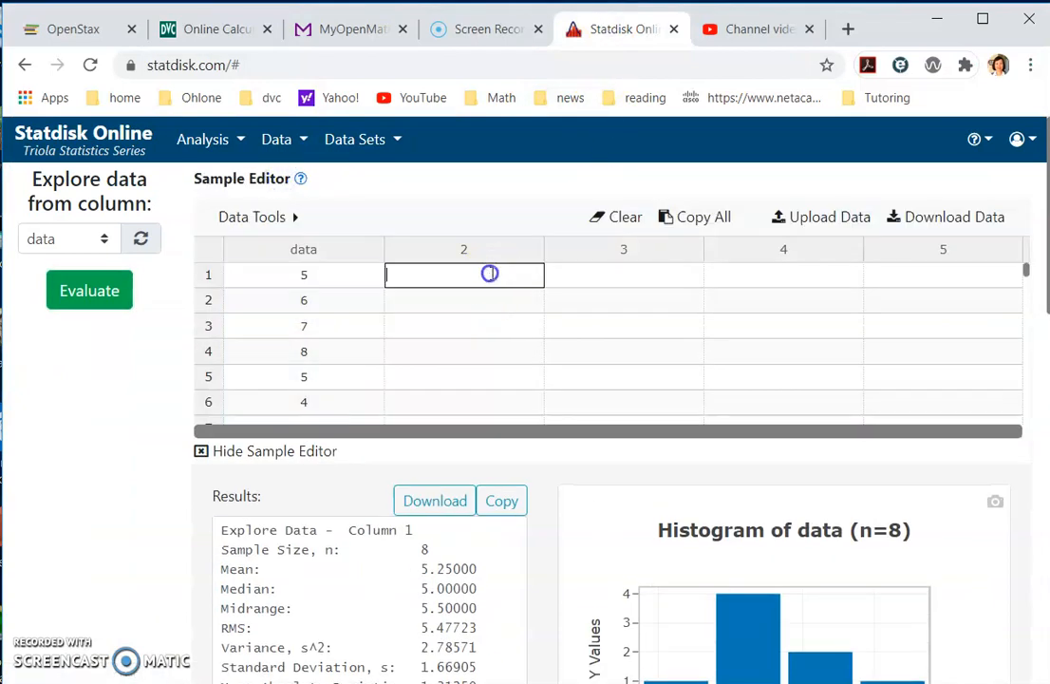
key("ctrl+v")
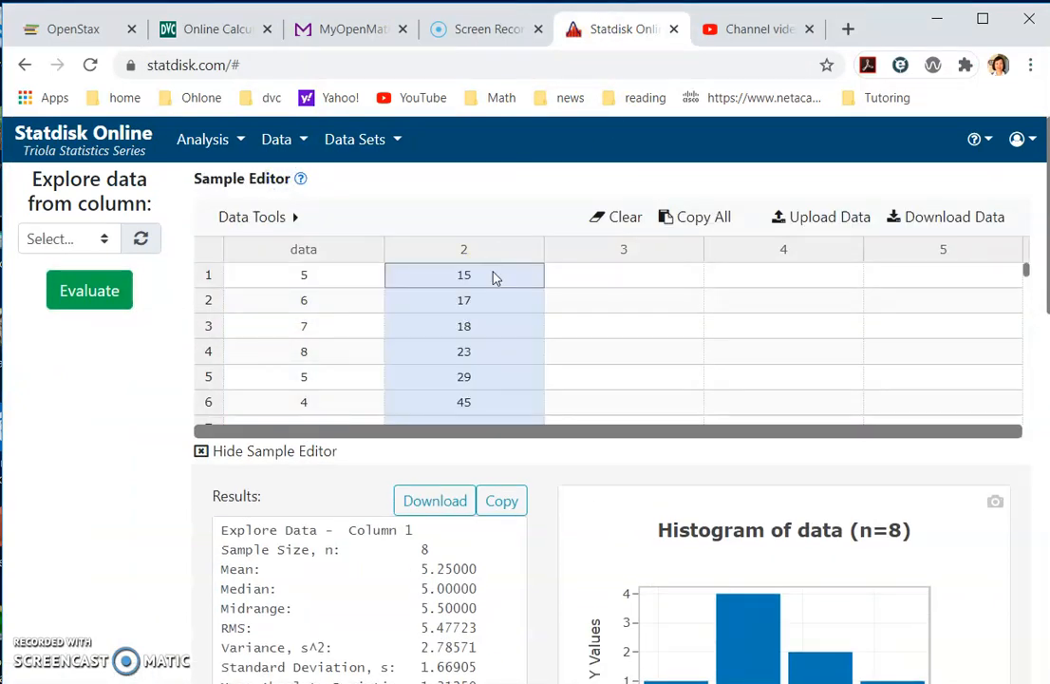
Step: Run Explore Data - Descriptive Statistics on column 2 and review its statistics, histogram and boxplot
left_click(279, 142)
left_click(311, 295)
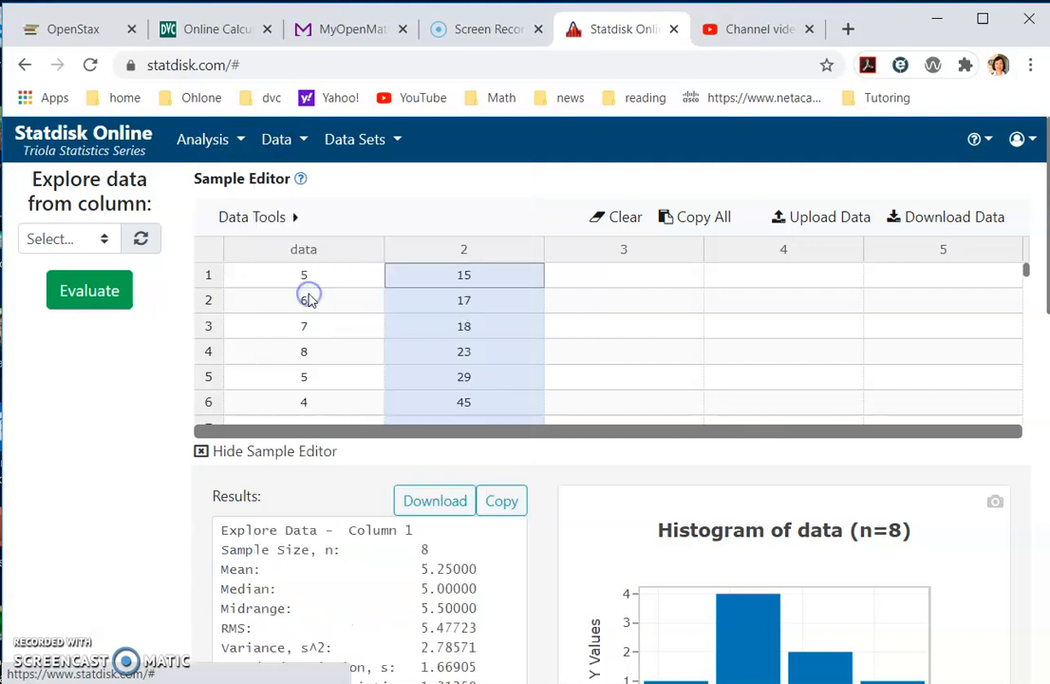
left_click(106, 239)
left_click(57, 340)
left_click(94, 288)
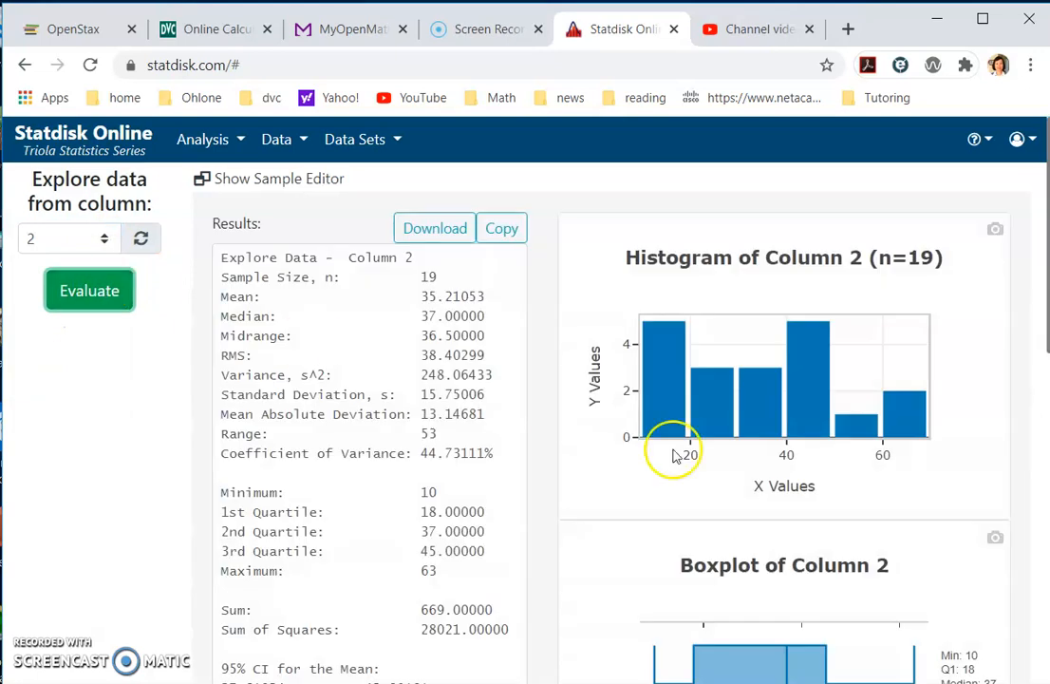
scroll(749, 454, "down", 2)
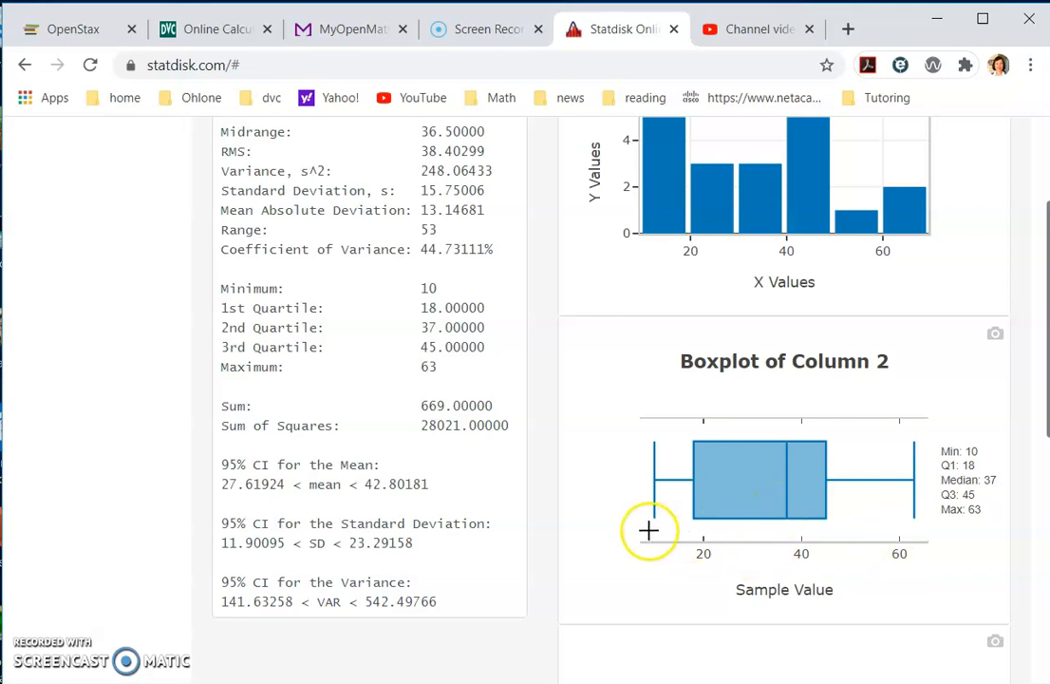
scroll(731, 534, "up", 2)
scroll(728, 533, "down", 2)
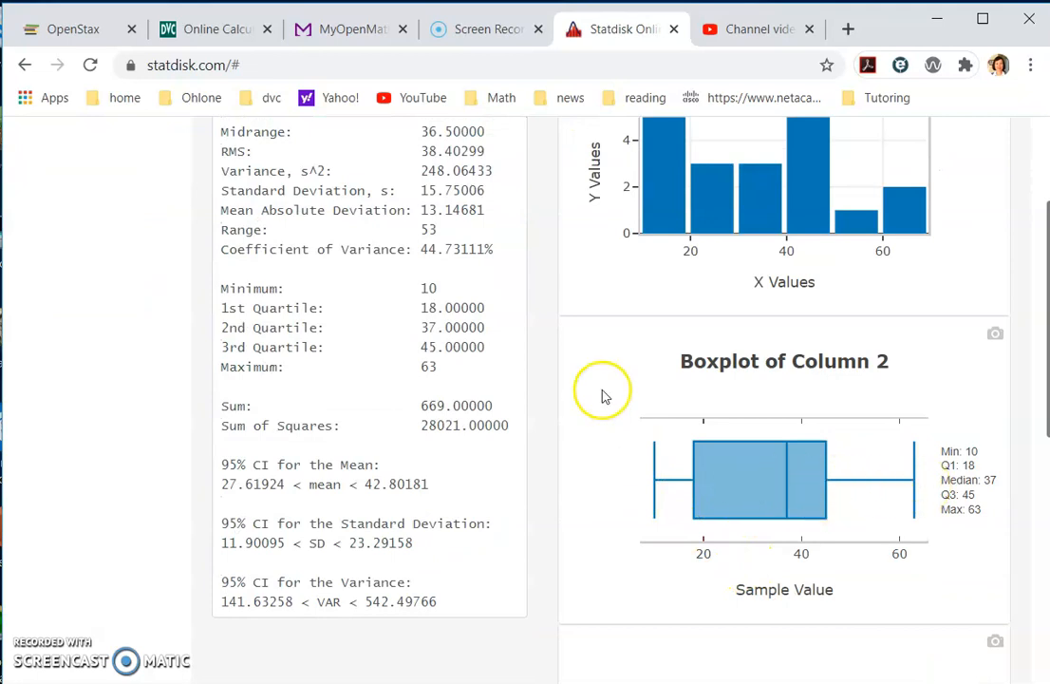
scroll(601, 394, "up", 2)
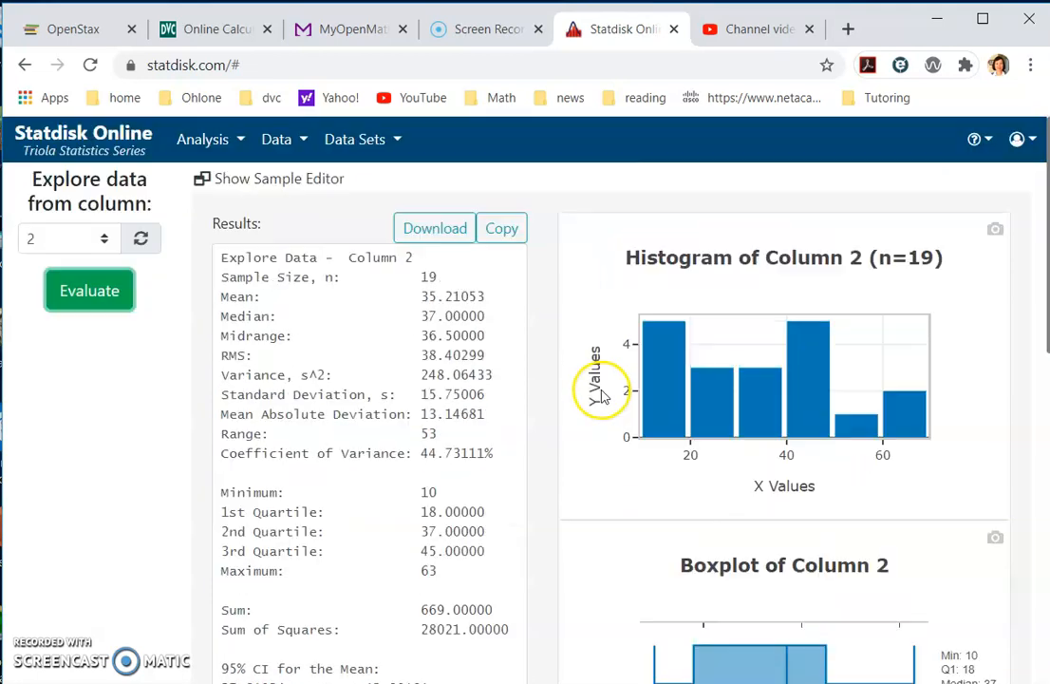
Step: Plot a modified boxplot of column 2
left_click(276, 143)
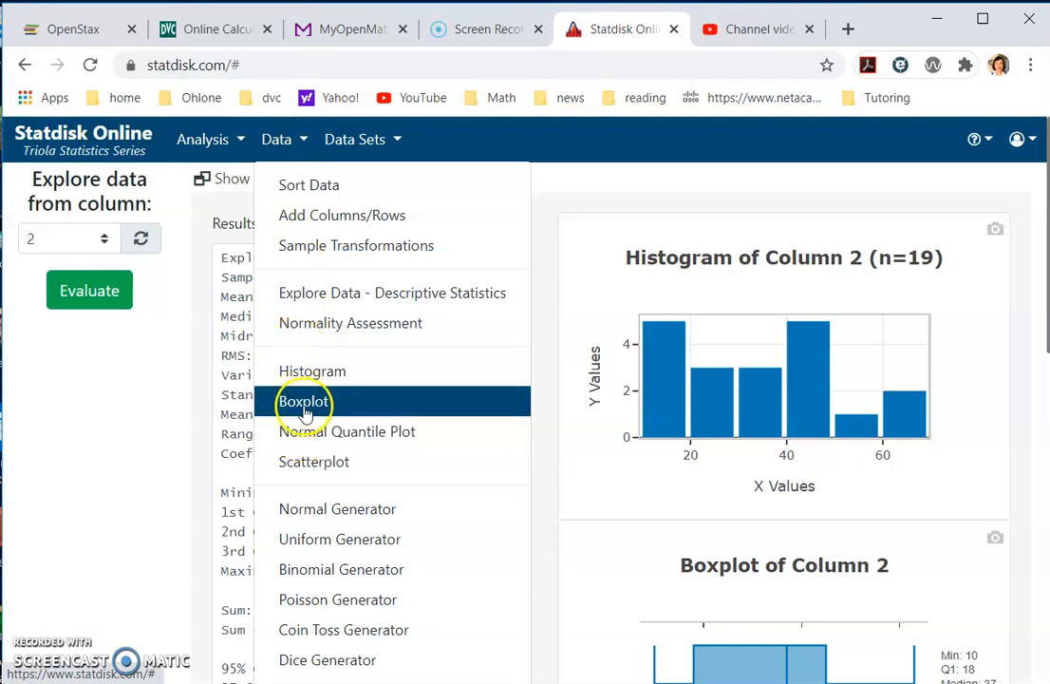
left_click(304, 408)
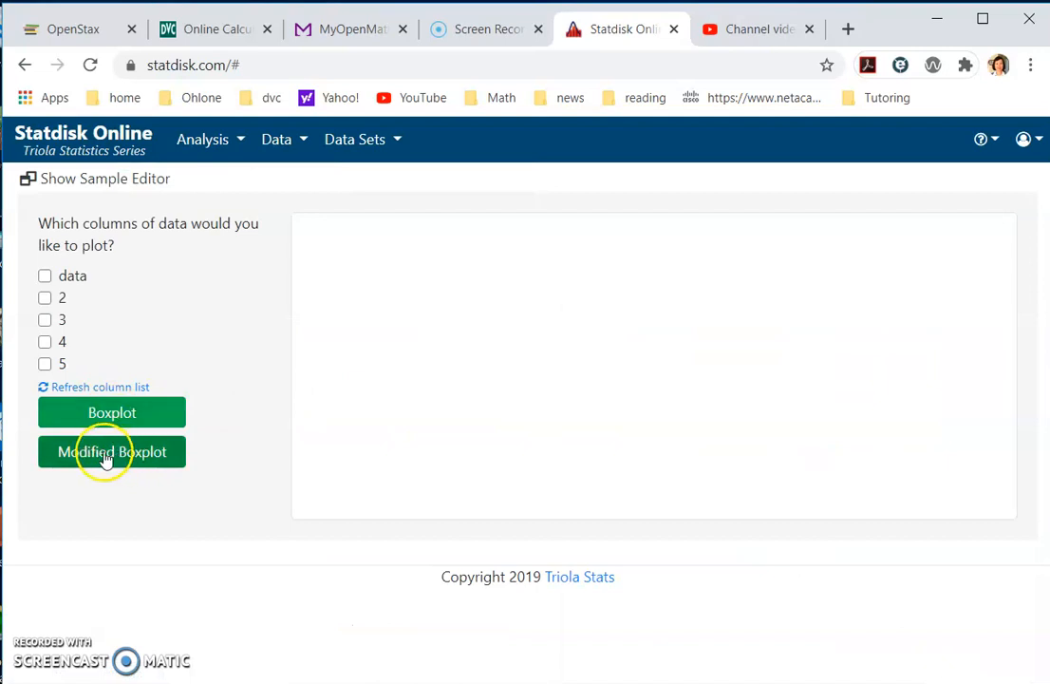
left_click(46, 300)
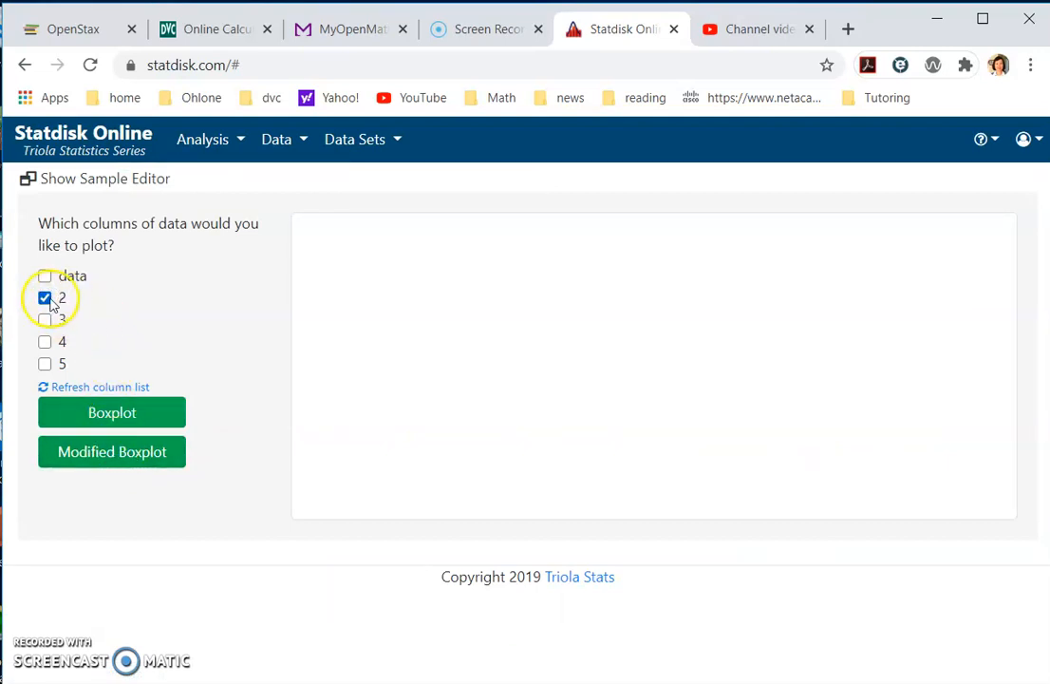
left_click(101, 456)
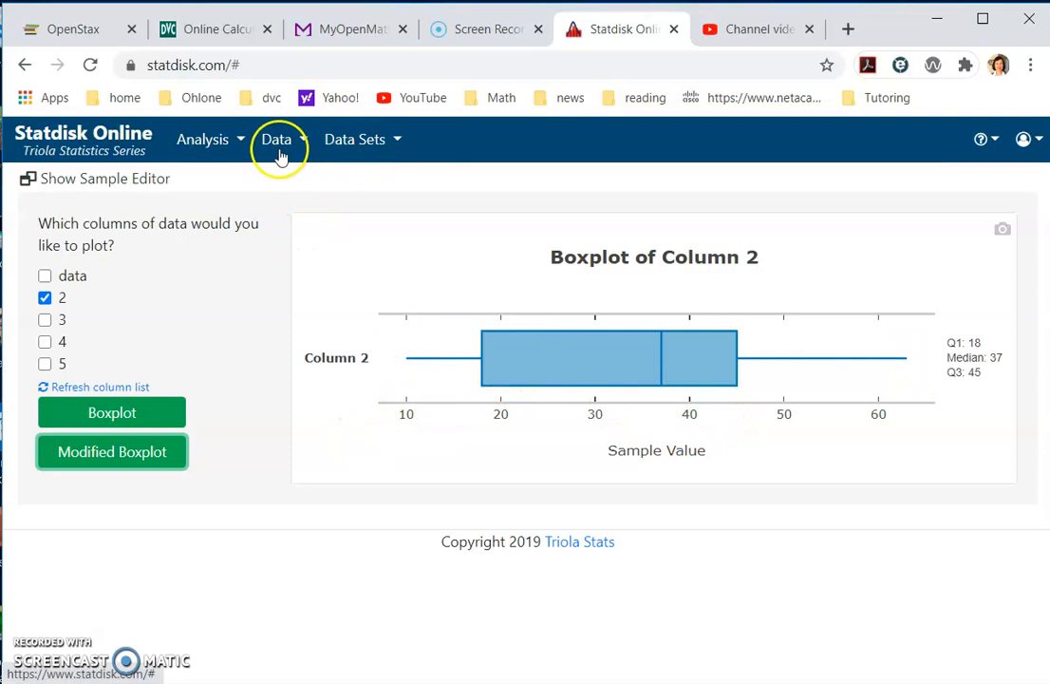
Step: Show the Sample Editor again and paste the copied data set into column 3, starting at row 1
left_click(136, 180)
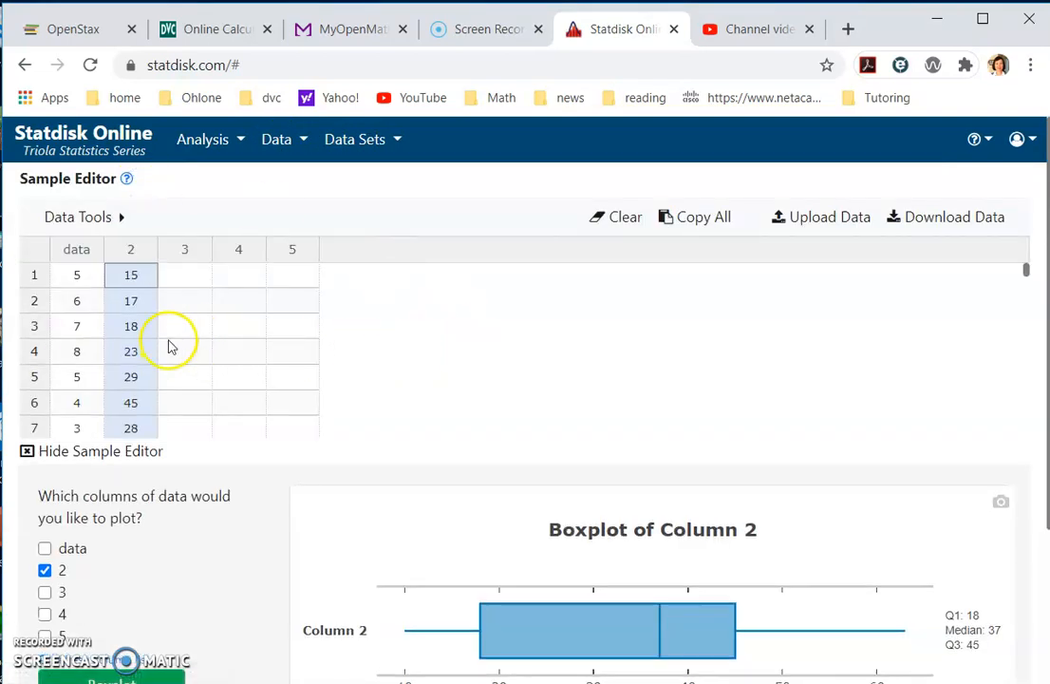
left_click_drag(141, 276, 135, 394)
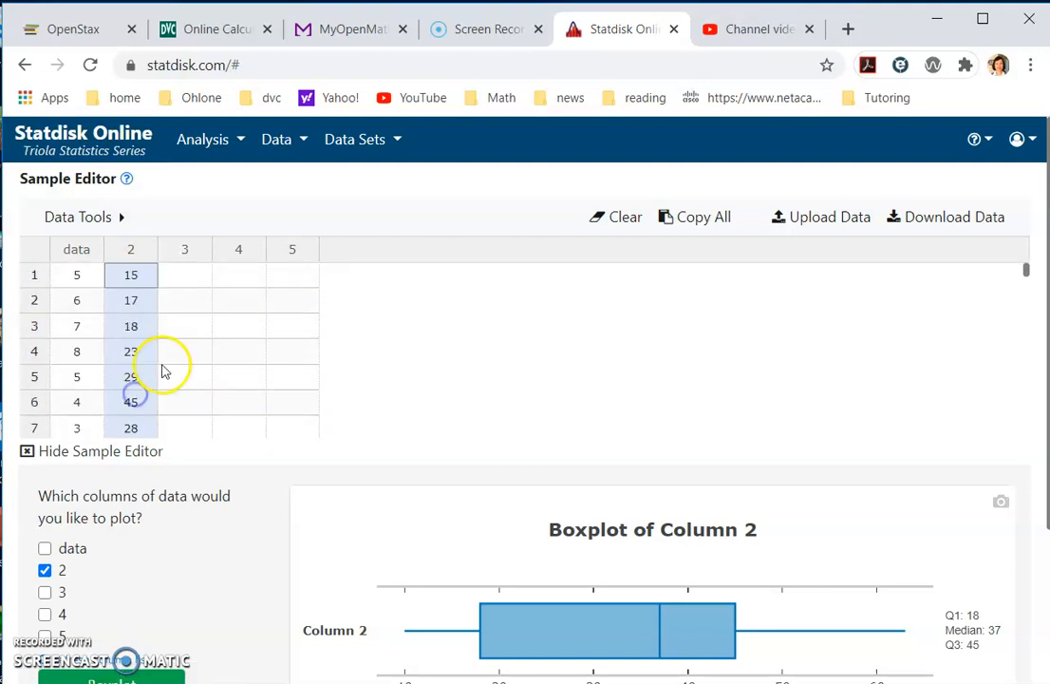
left_click_drag(128, 276, 144, 358)
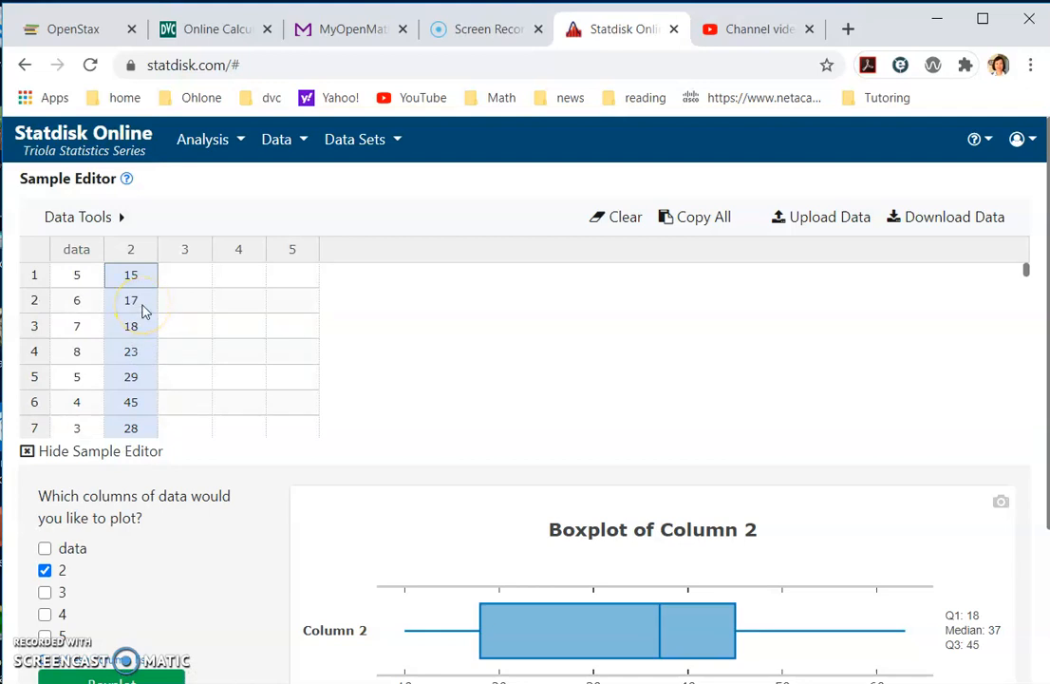
double_click(189, 270)
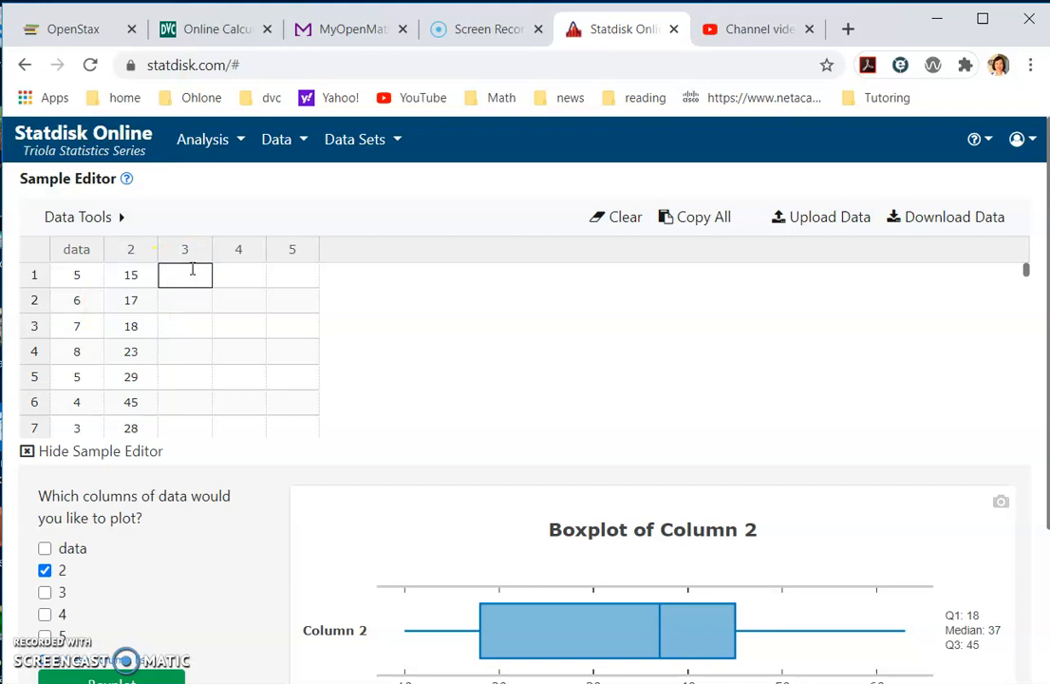
key("ctrl+v")
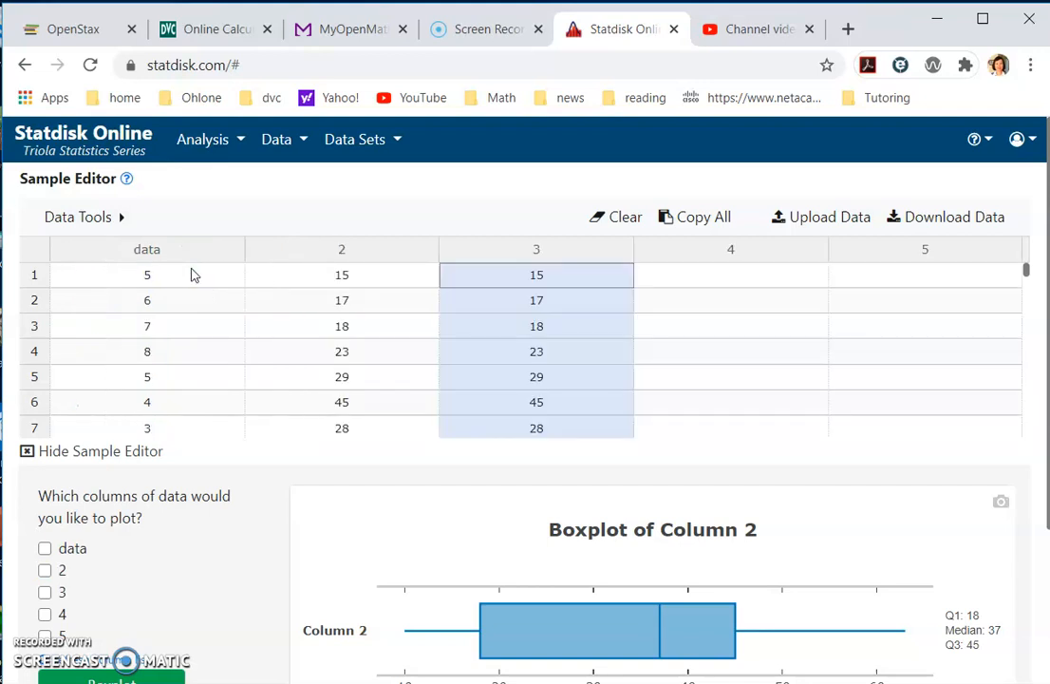
scroll(589, 366, "down", 3)
scroll(541, 352, "up", 2)
scroll(539, 333, "up", 2)
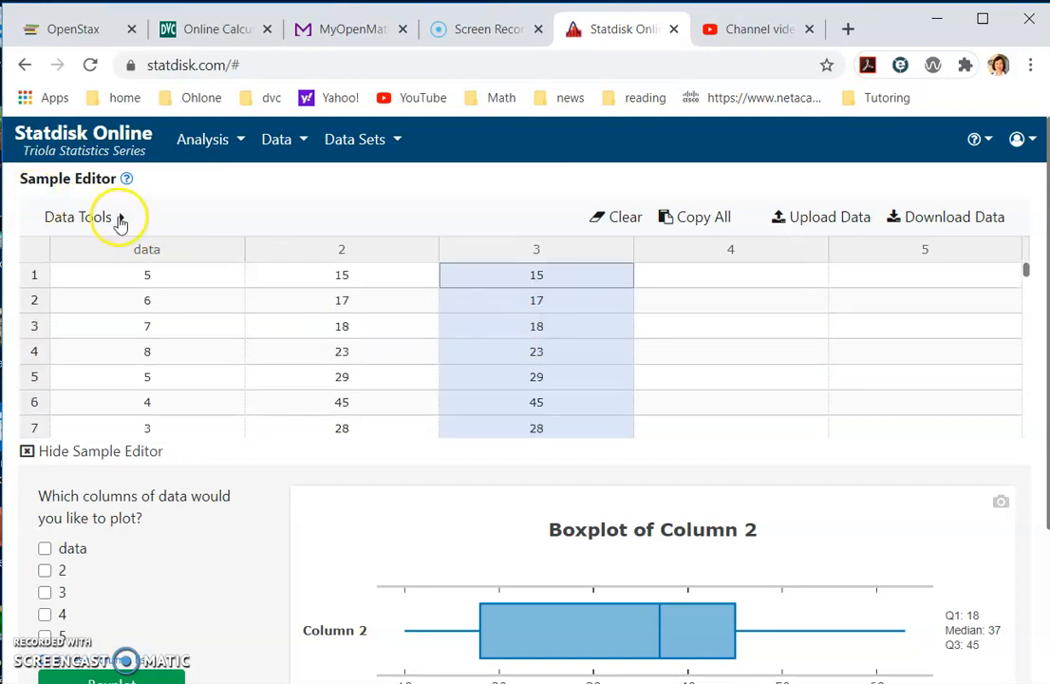
Step: Title column 3 "data with outlier" and save the column titles
left_click(121, 218)
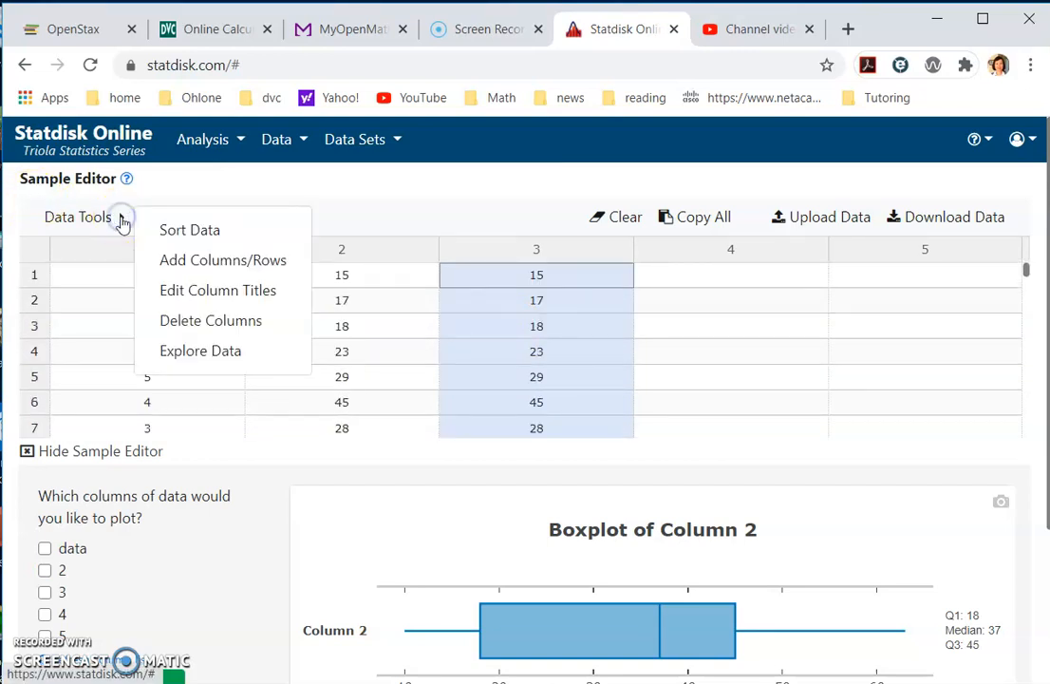
left_click(217, 290)
left_click(357, 340)
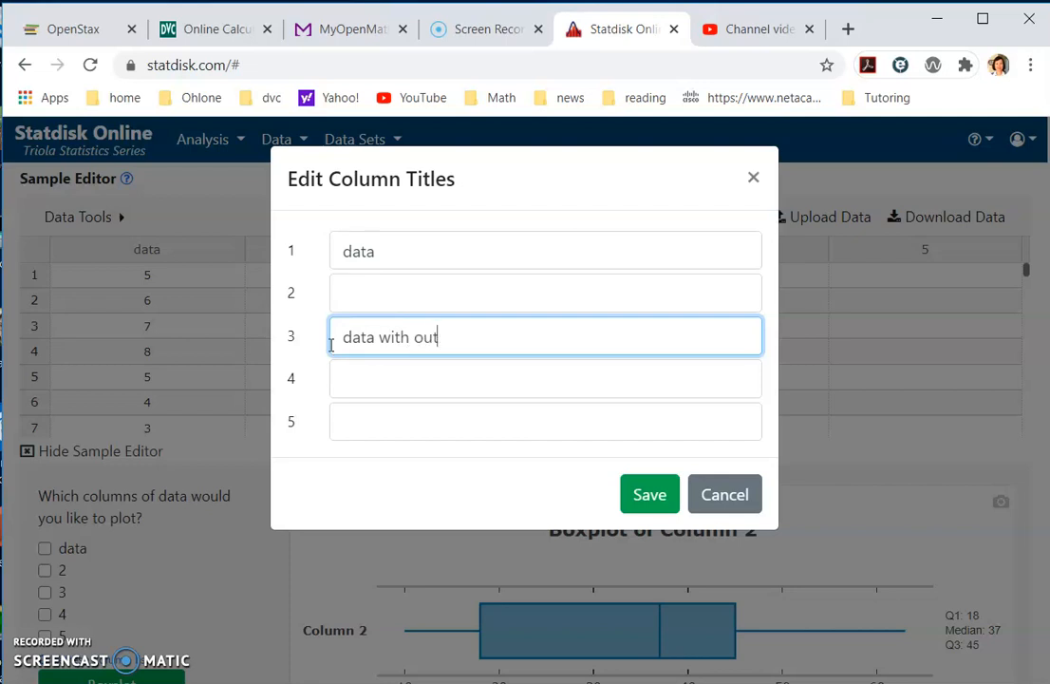
left_click(635, 494)
Step: Add the value 100 in row 20 of the "data with outlier" column
scroll(560, 415, "down", 5)
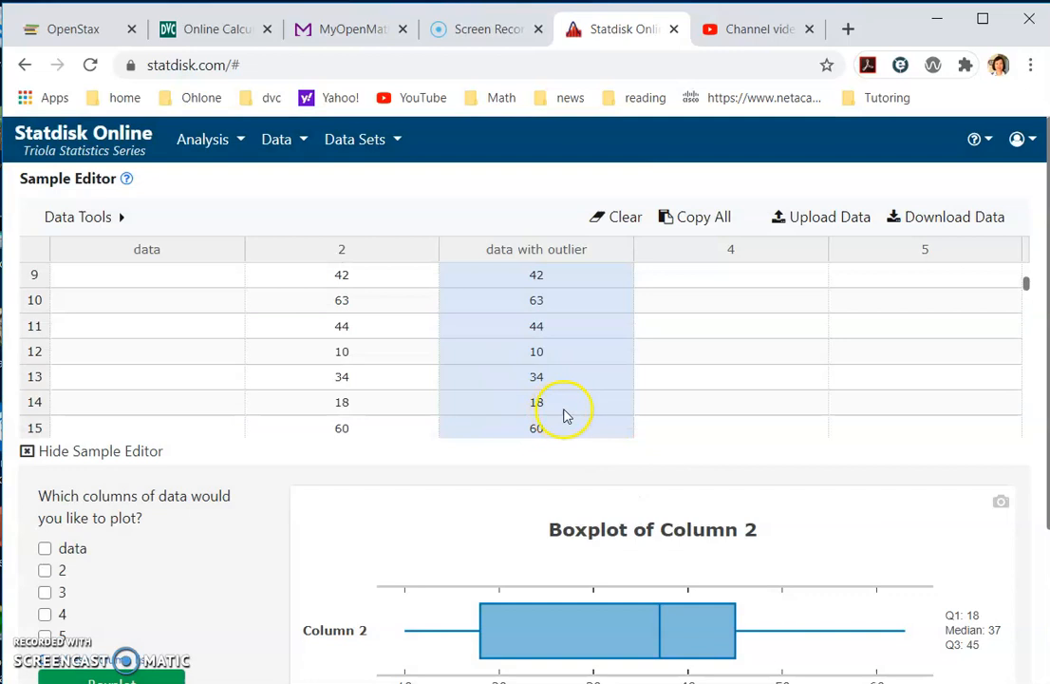
left_click(549, 351)
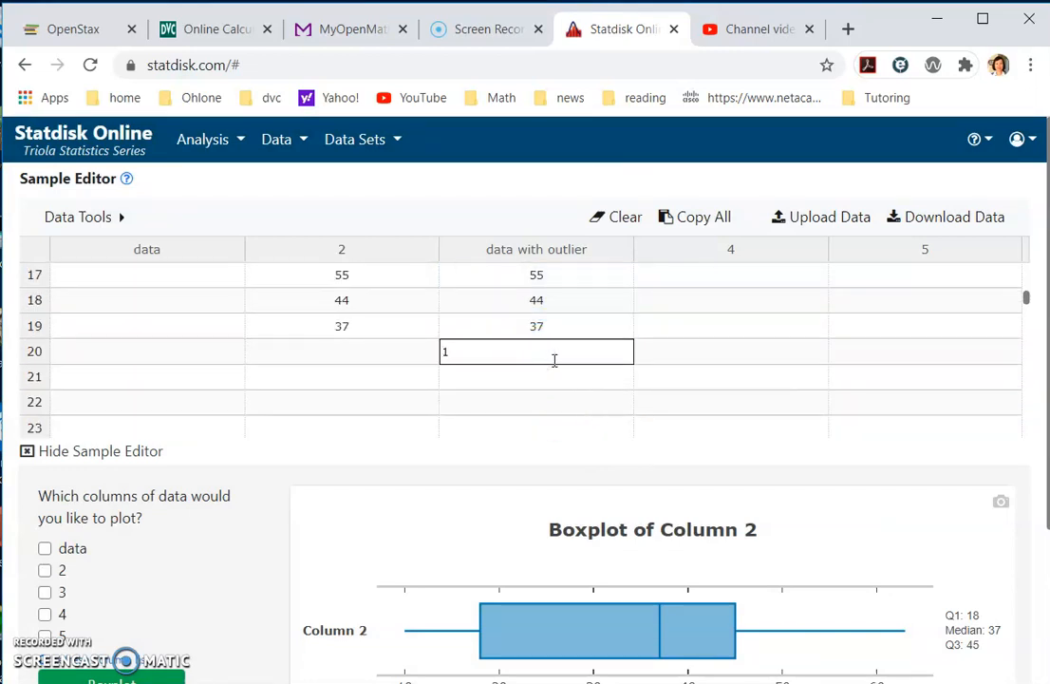
left_click(608, 351)
left_click(567, 377)
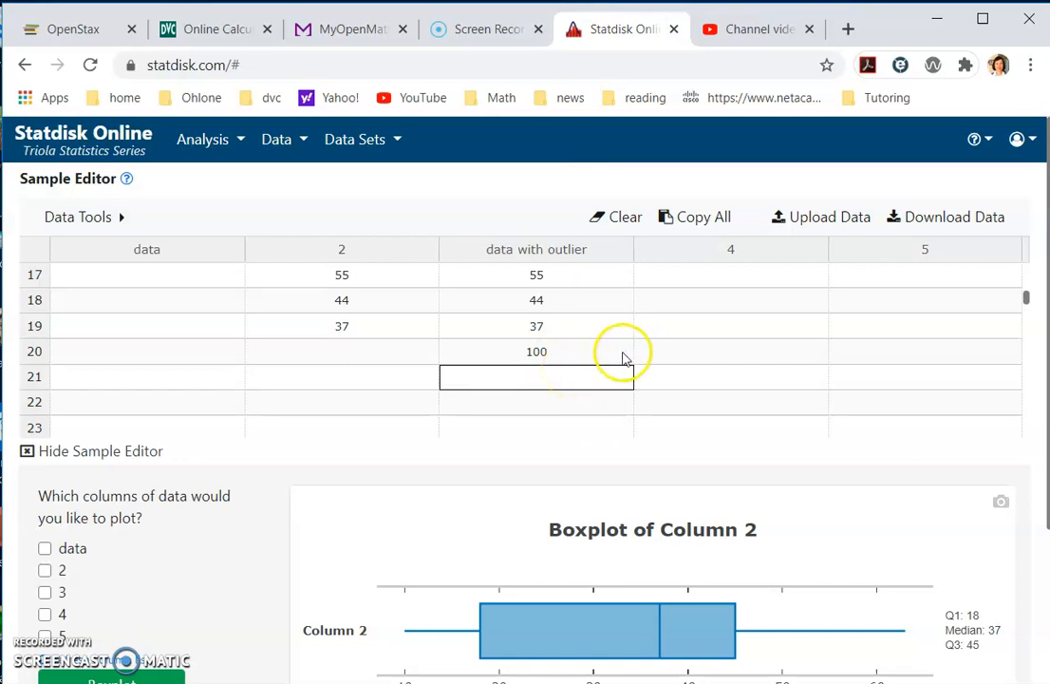
Step: Add the value 1 in row 21 of the "data with outlier" column
scroll(575, 328, "up", 6)
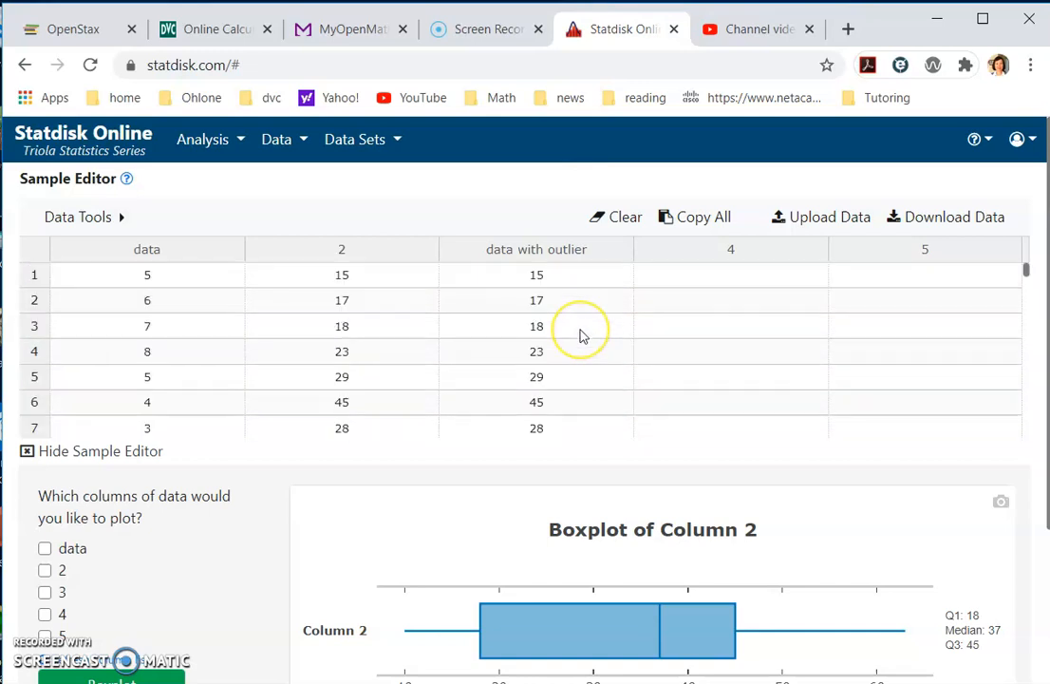
scroll(583, 335, "down", 6)
scroll(574, 332, "up", 2)
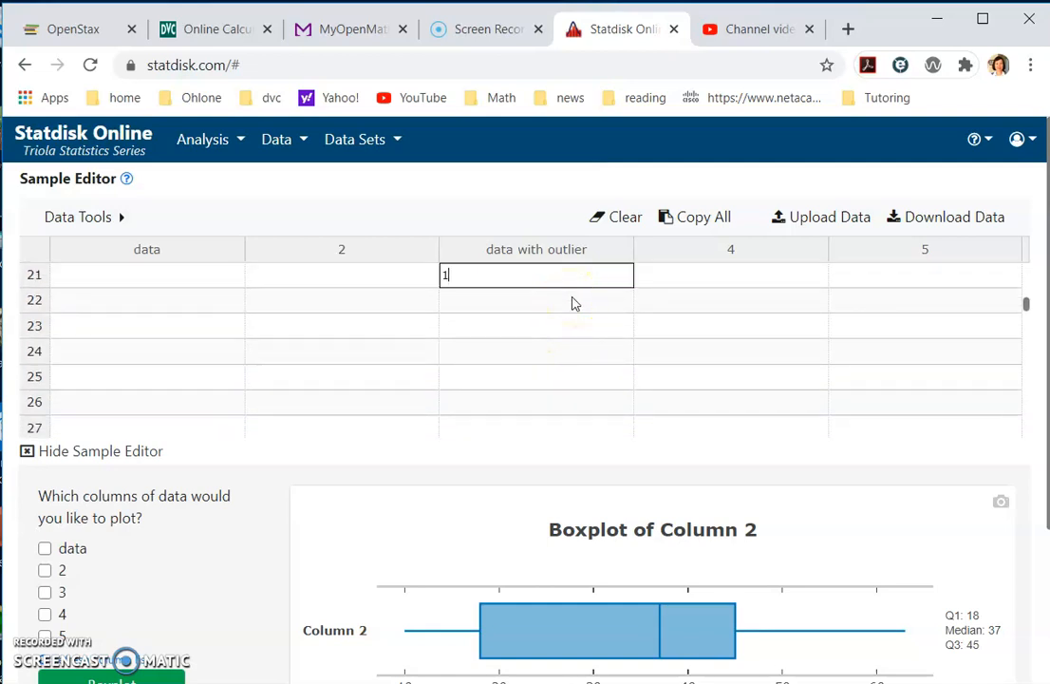
left_click(572, 305)
scroll(599, 319, "up", 2)
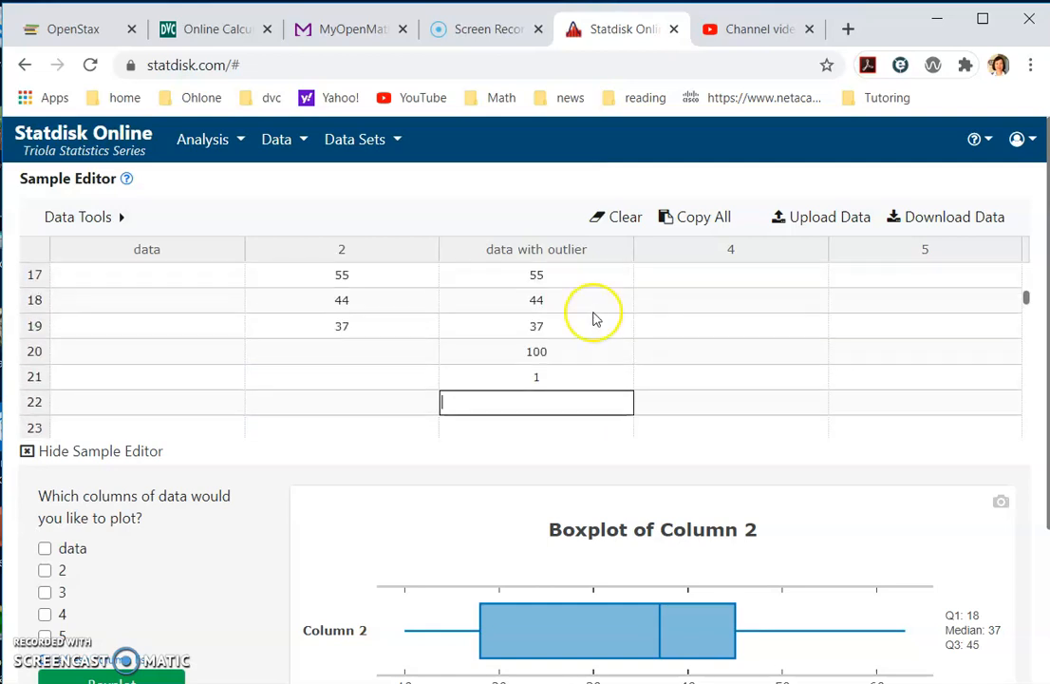
Step: Refresh the sortable column choices and sort only the "data with outlier" column in A to Z order
scroll(568, 369, "up", 8)
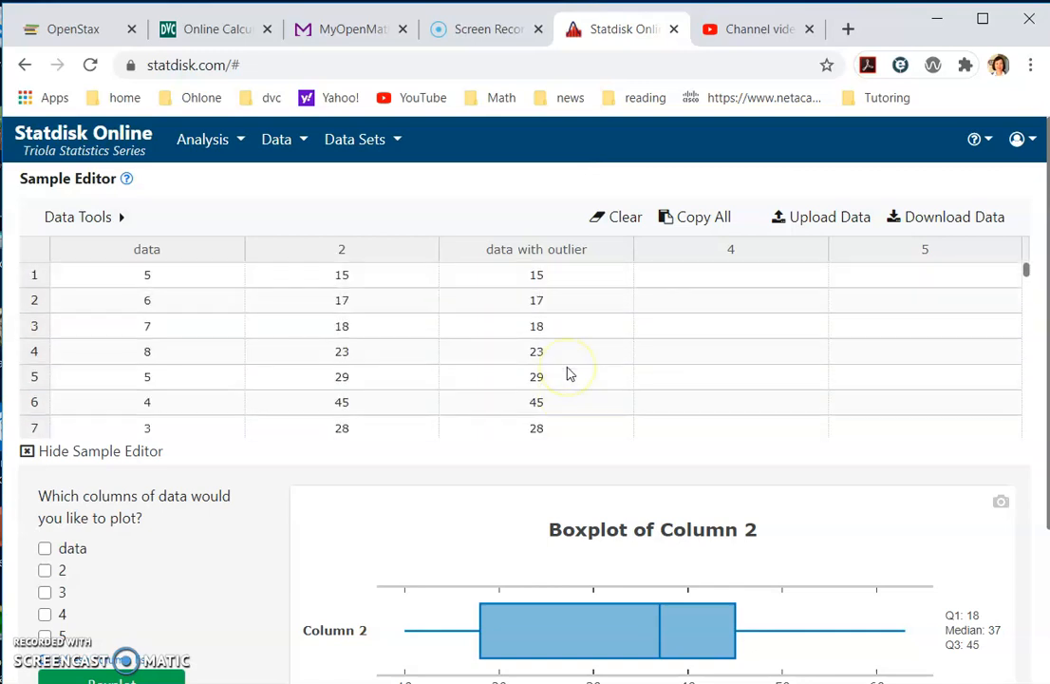
scroll(570, 372, "down", 6)
scroll(569, 372, "up", 6)
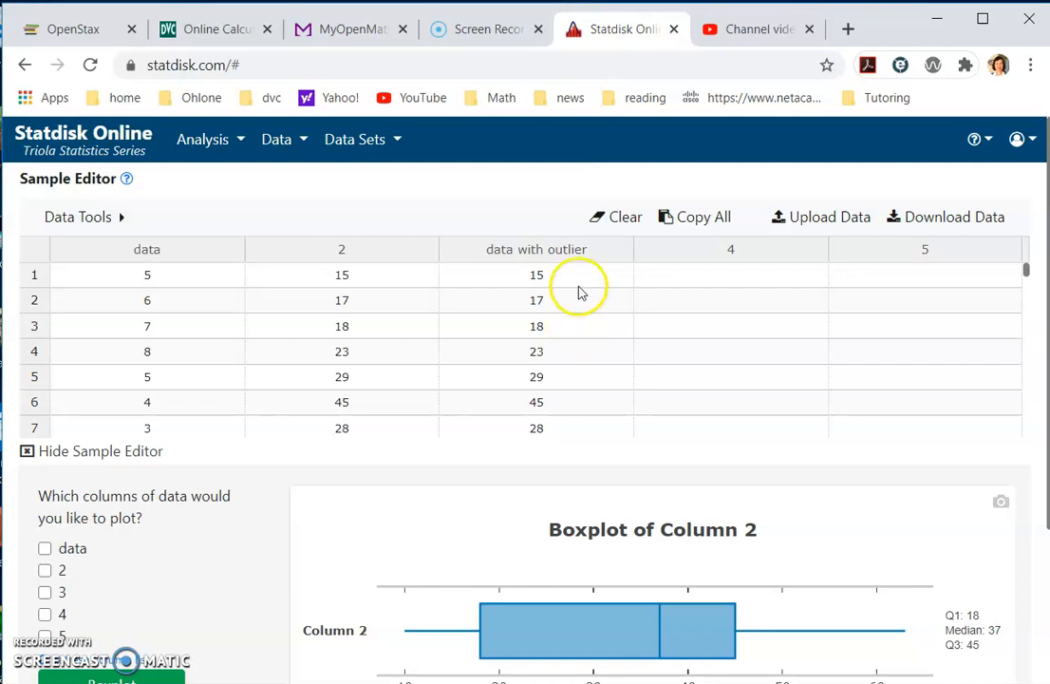
left_click(120, 218)
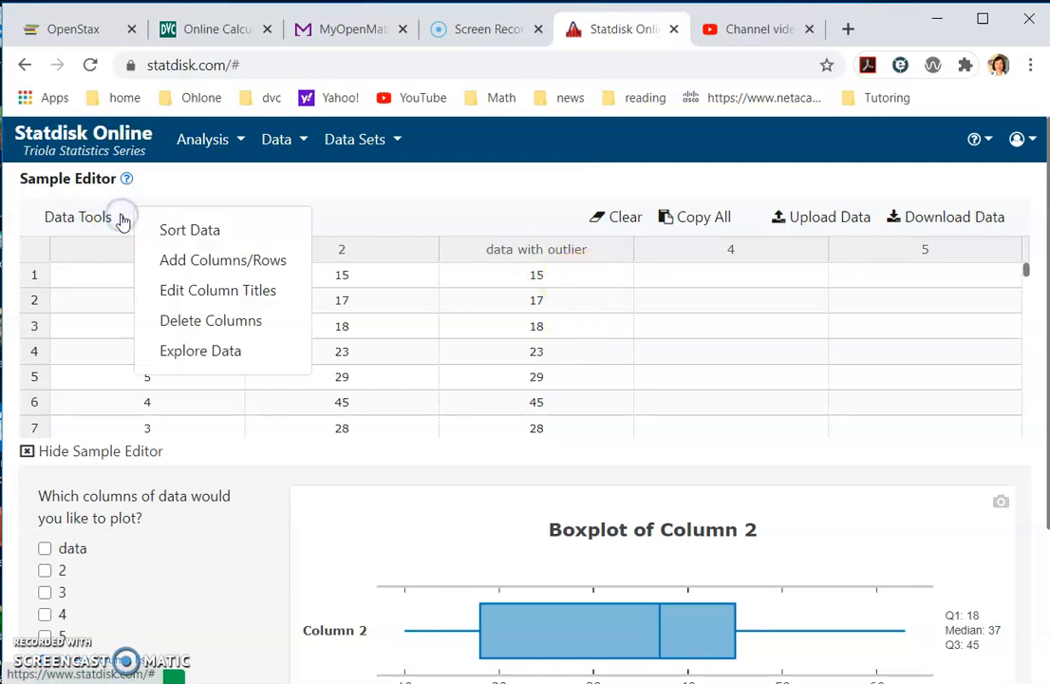
left_click(195, 230)
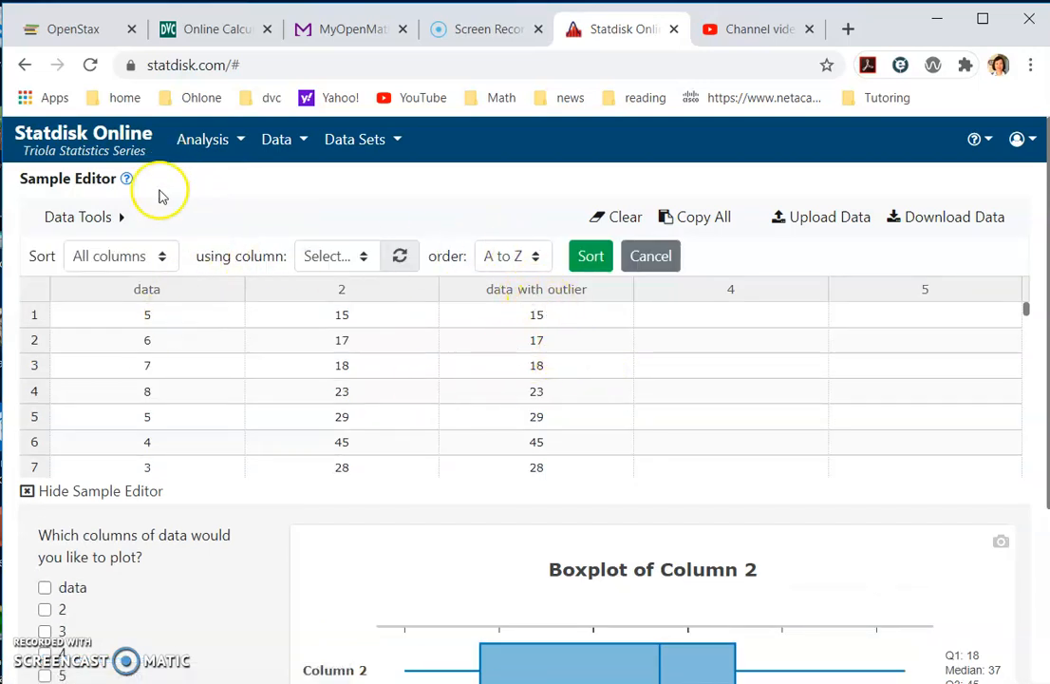
left_click(161, 262)
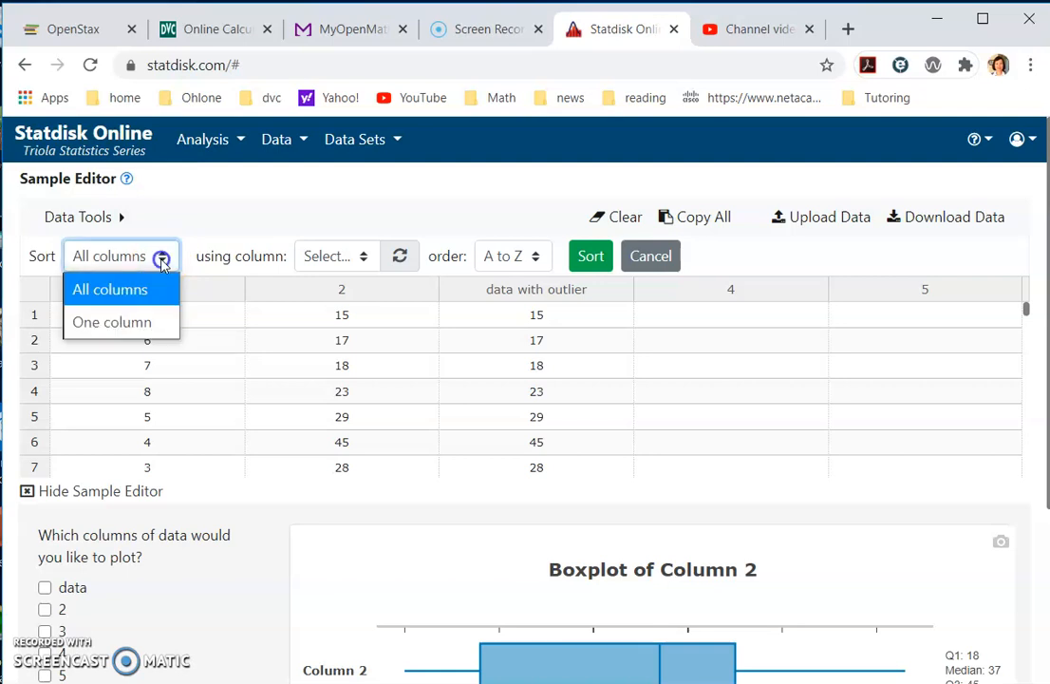
left_click(135, 320)
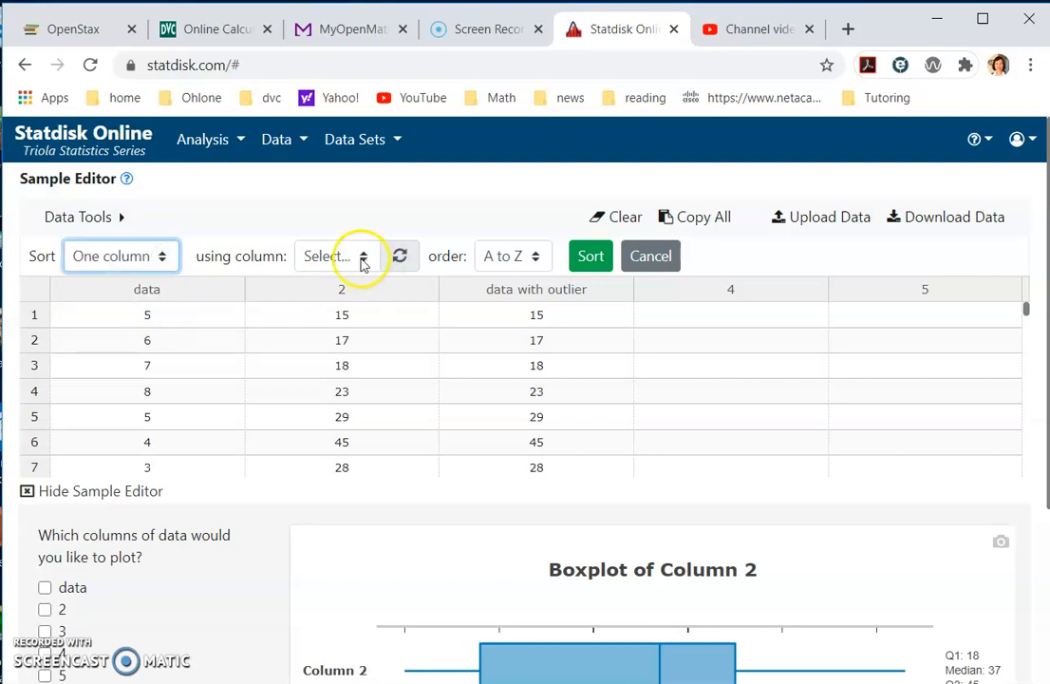
left_click(362, 262)
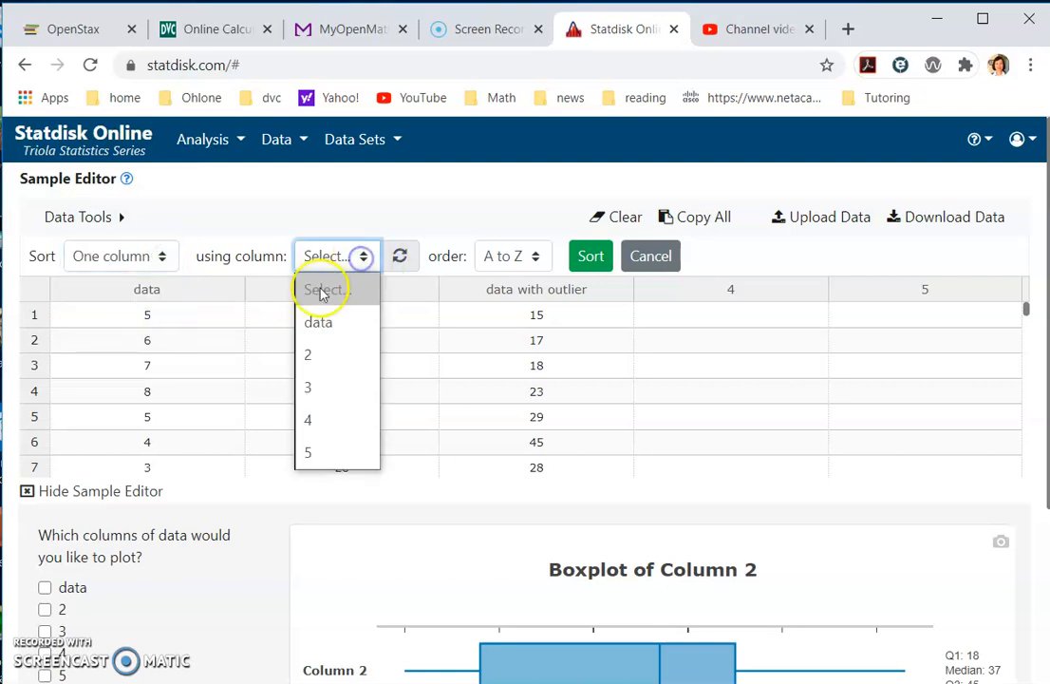
left_click(312, 386)
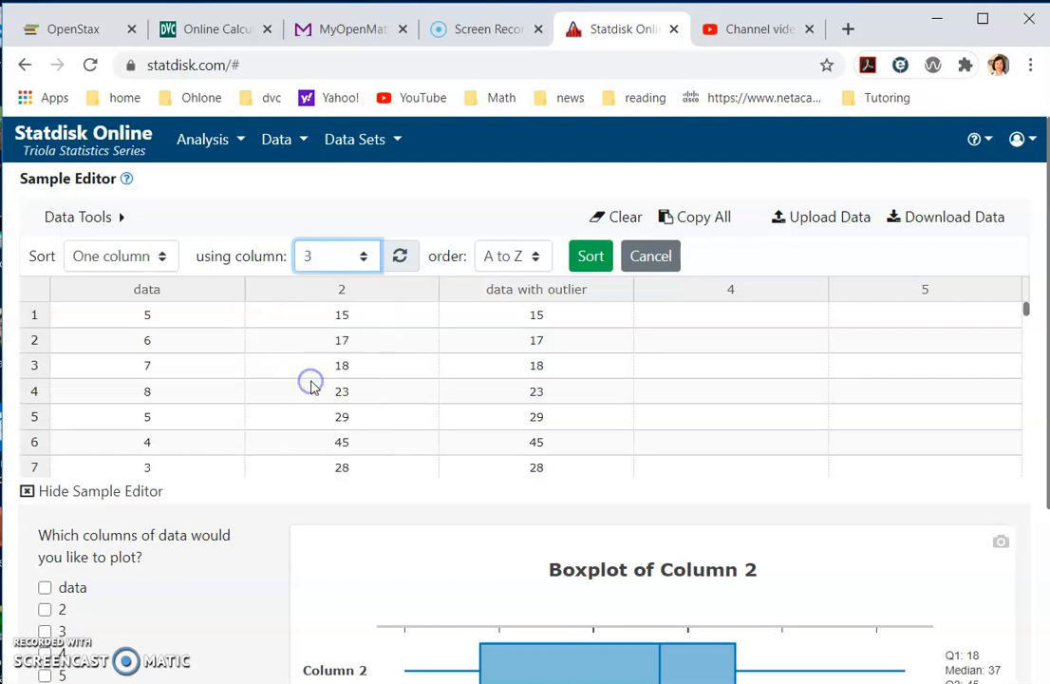
left_click(400, 257)
left_click(423, 263)
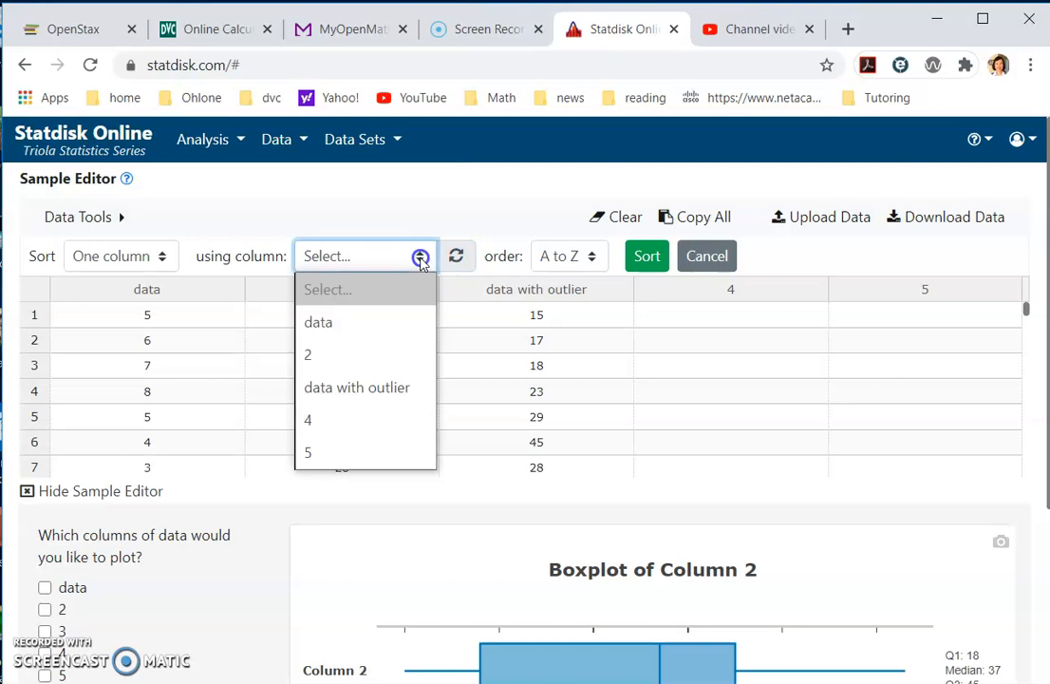
left_click(375, 399)
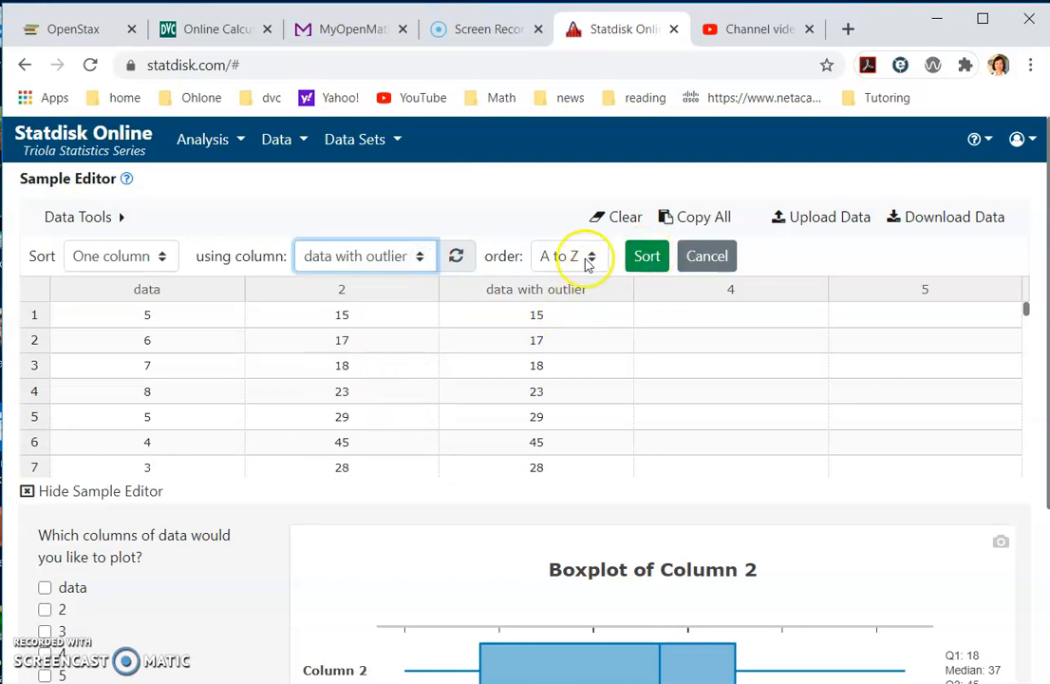
left_click(646, 259)
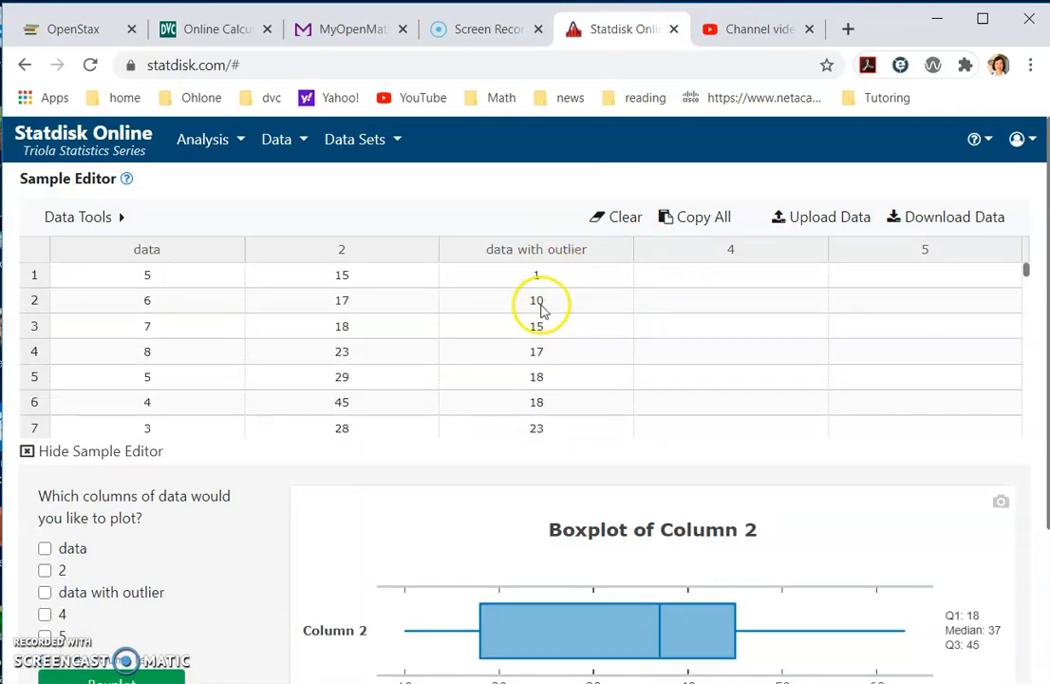
Step: Check the sorted "data with outlier" values down to the last entry and draw a modified boxplot of that column
scroll(570, 310, "down", 5)
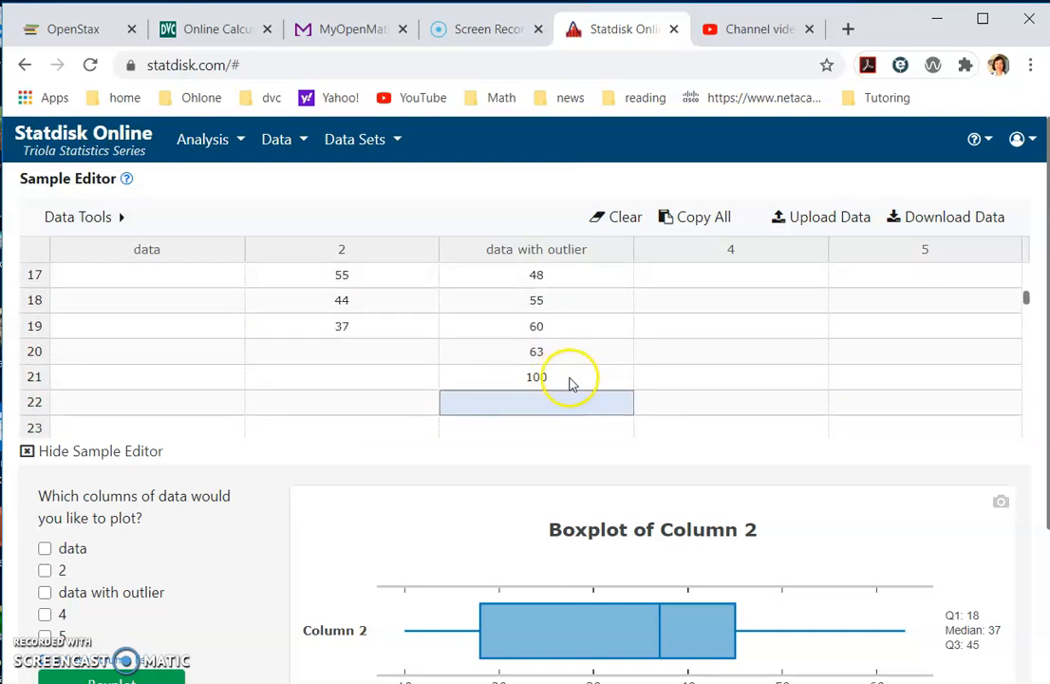
scroll(572, 383, "up", 5)
scroll(574, 352, "down", 8)
scroll(567, 344, "up", 4)
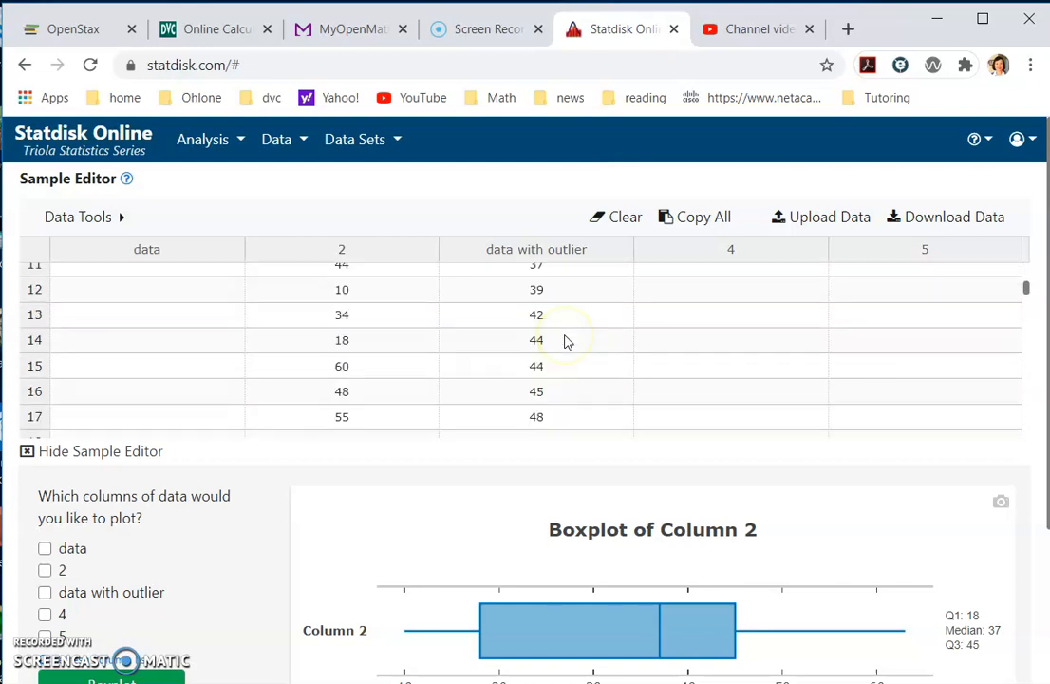
scroll(563, 332, "up", 1)
scroll(432, 532, "down", 1)
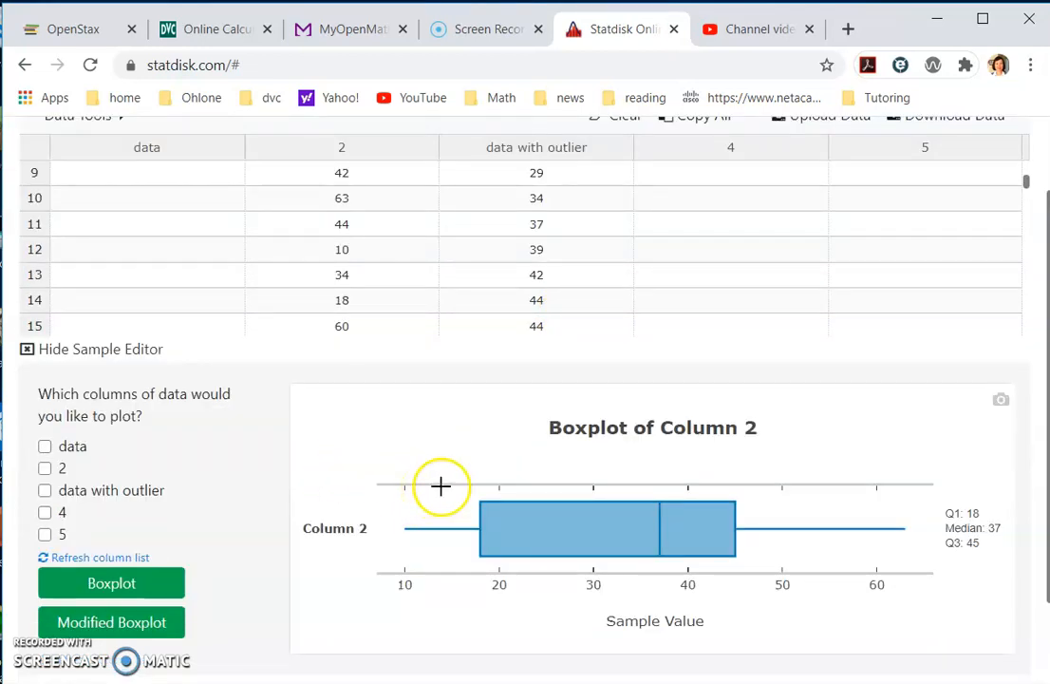
scroll(440, 485, "up", 1)
scroll(437, 486, "down", 2)
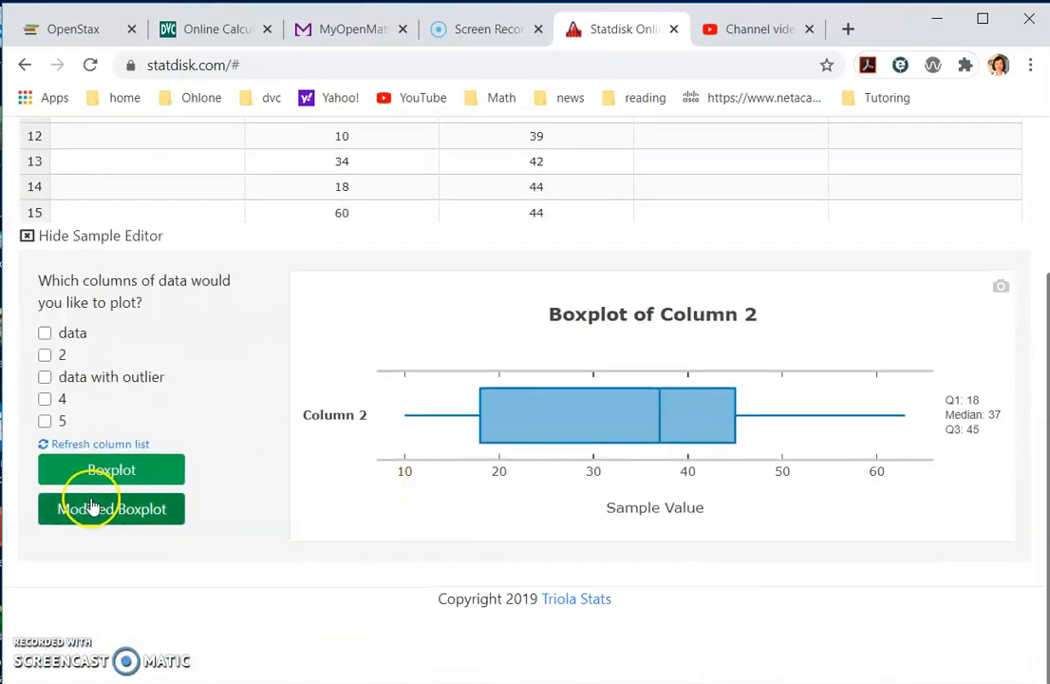
left_click(45, 376)
left_click(152, 521)
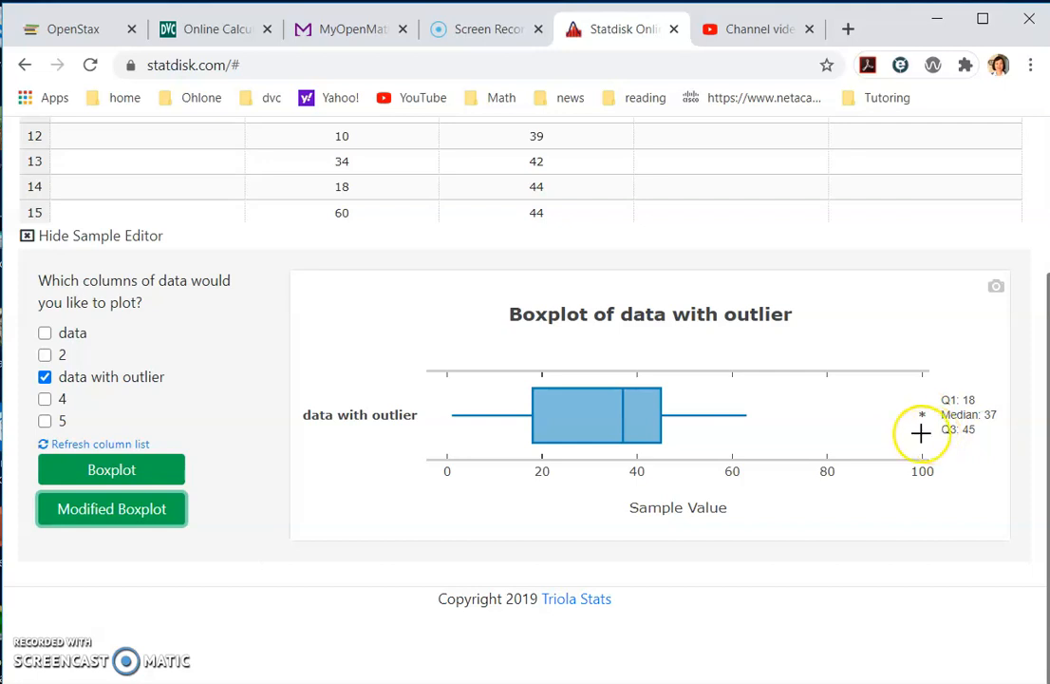
Step: Add the value 120 in row 22 of the "data with outlier" column and redraw its modified boxplot
scroll(755, 411, "up", 2)
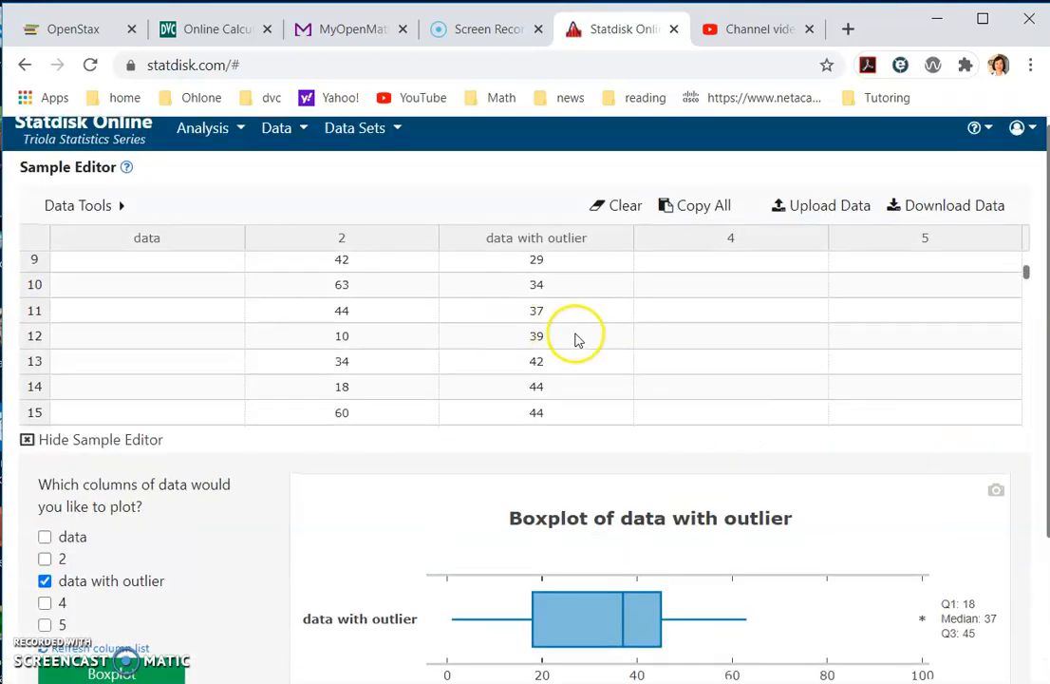
scroll(575, 336, "down", 3)
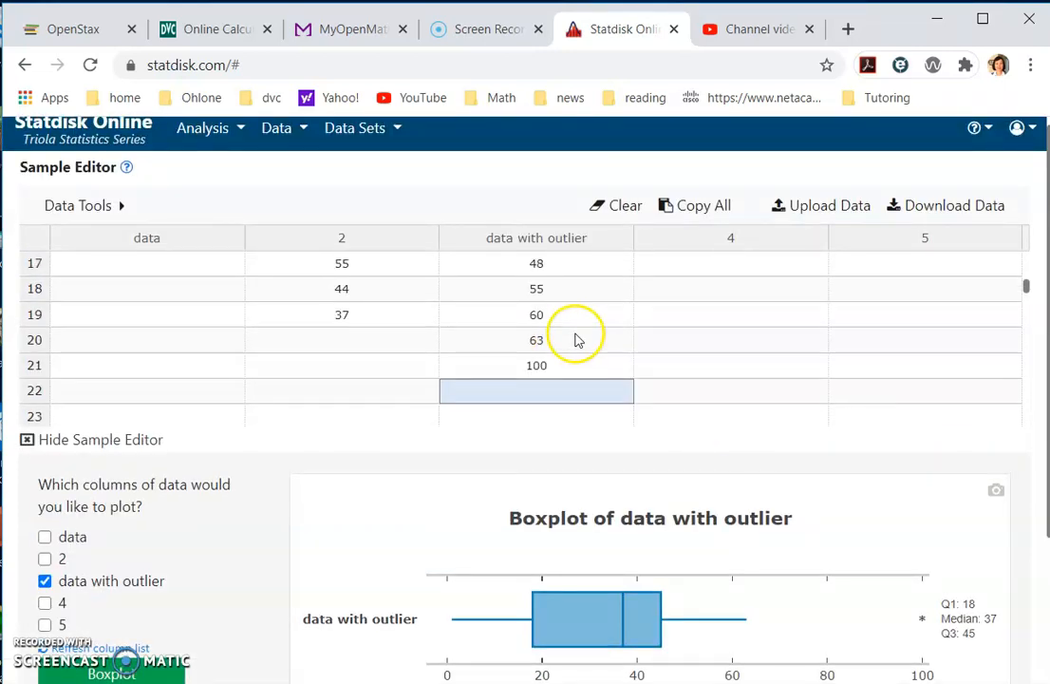
left_click(557, 389)
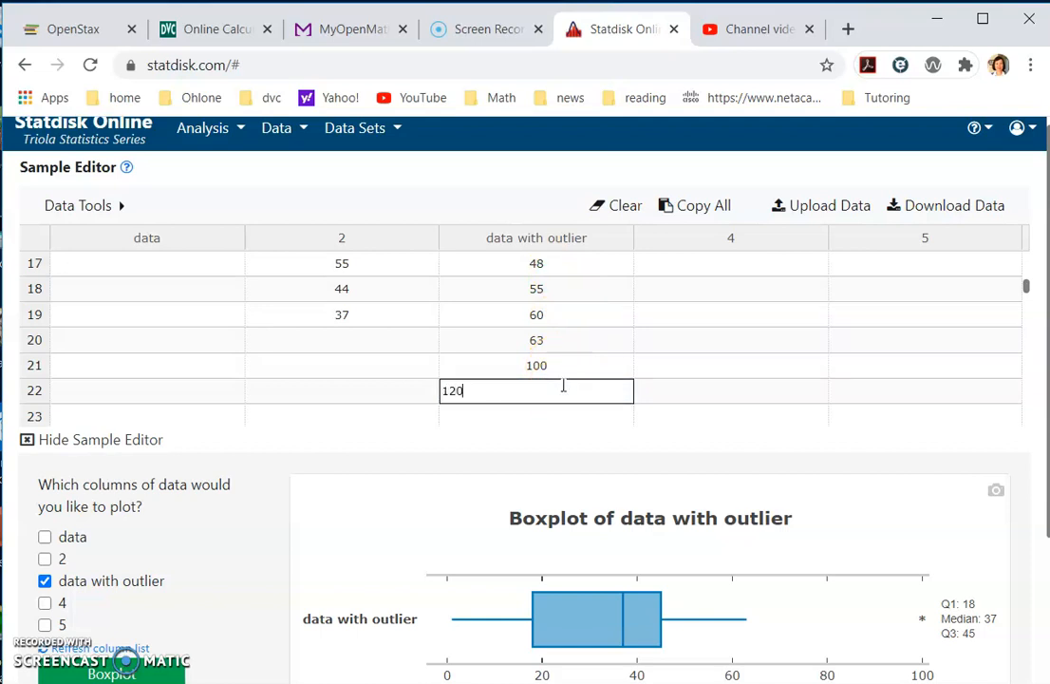
left_click(583, 422)
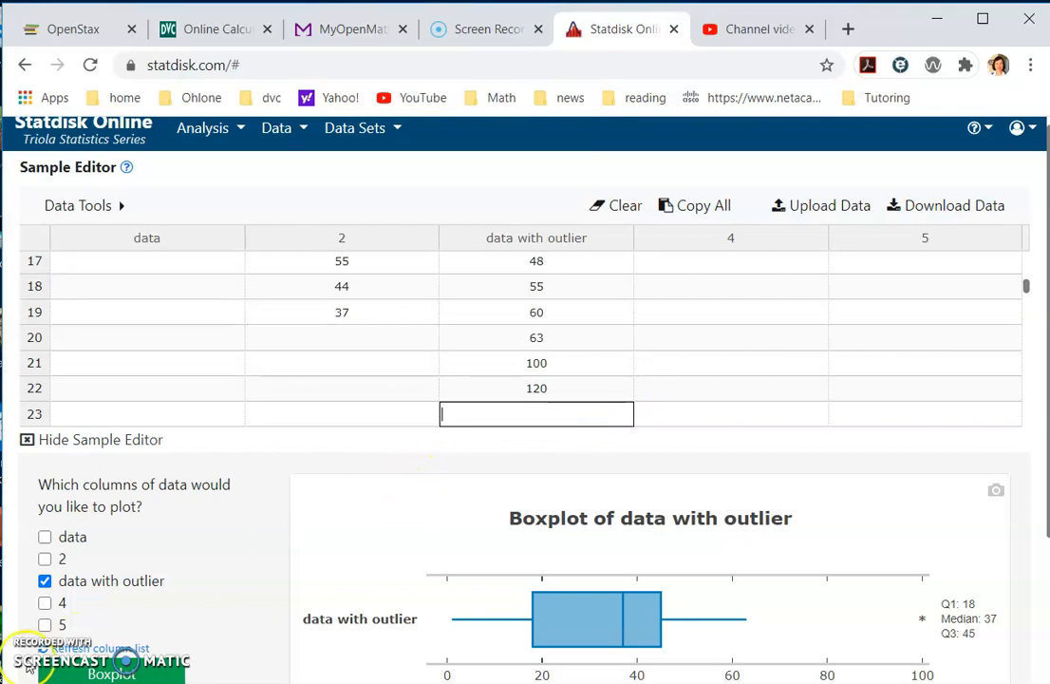
scroll(95, 579, "down", 2)
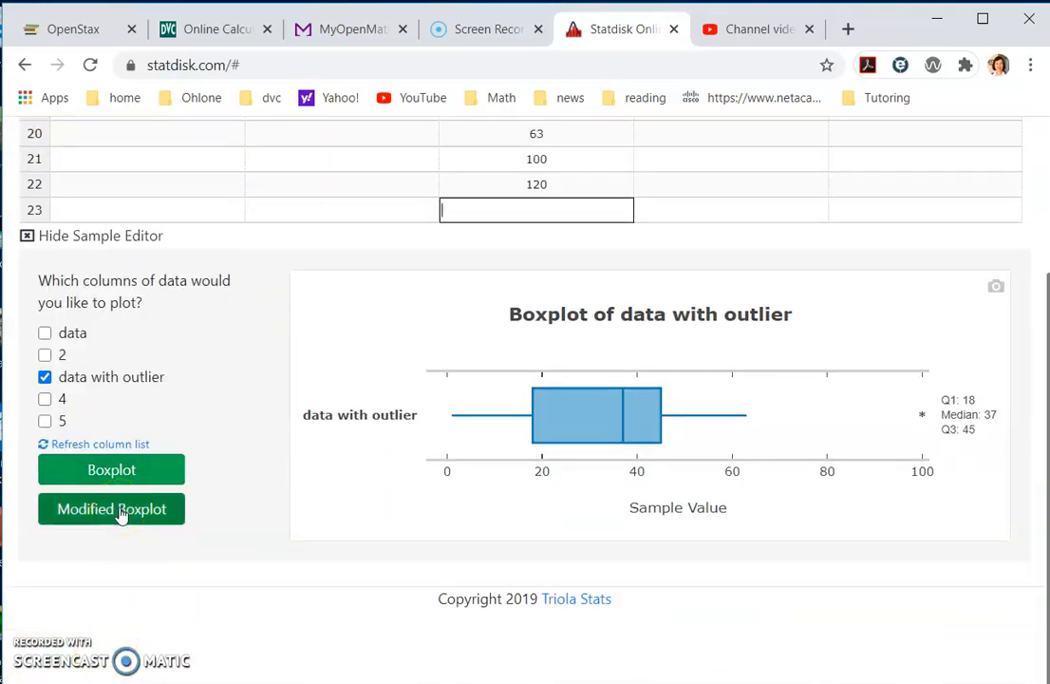
left_click(120, 513)
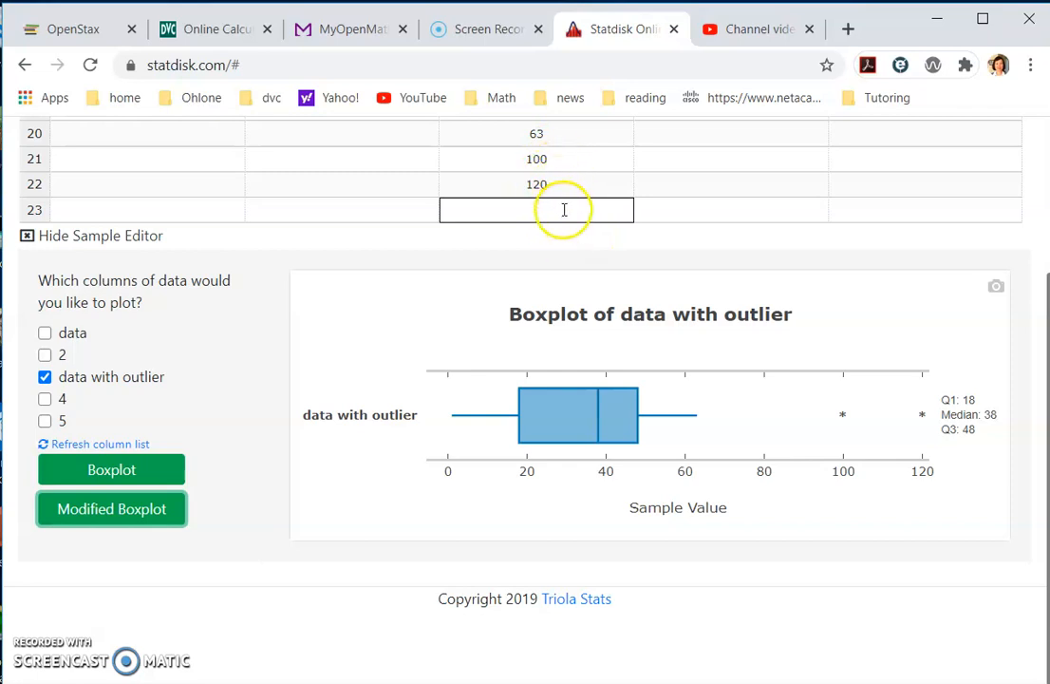
Step: Evaluate the descriptive statistics of the "data with outlier" column with Explore Data and review its histogram and regular boxplot
scroll(169, 474, "up", 3)
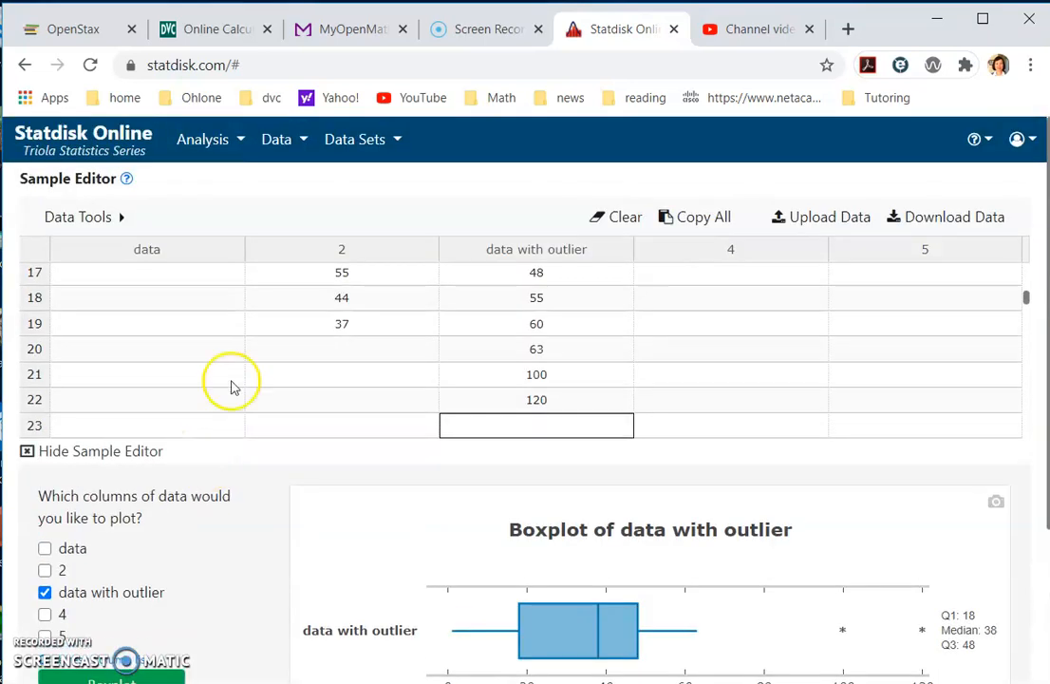
left_click(277, 140)
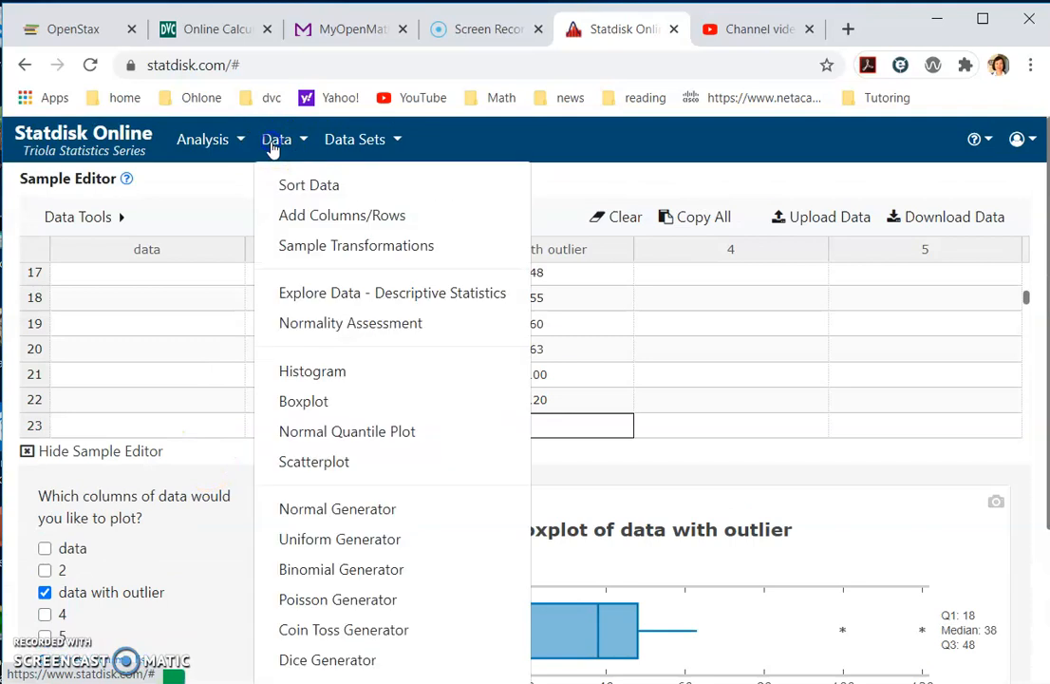
left_click(316, 295)
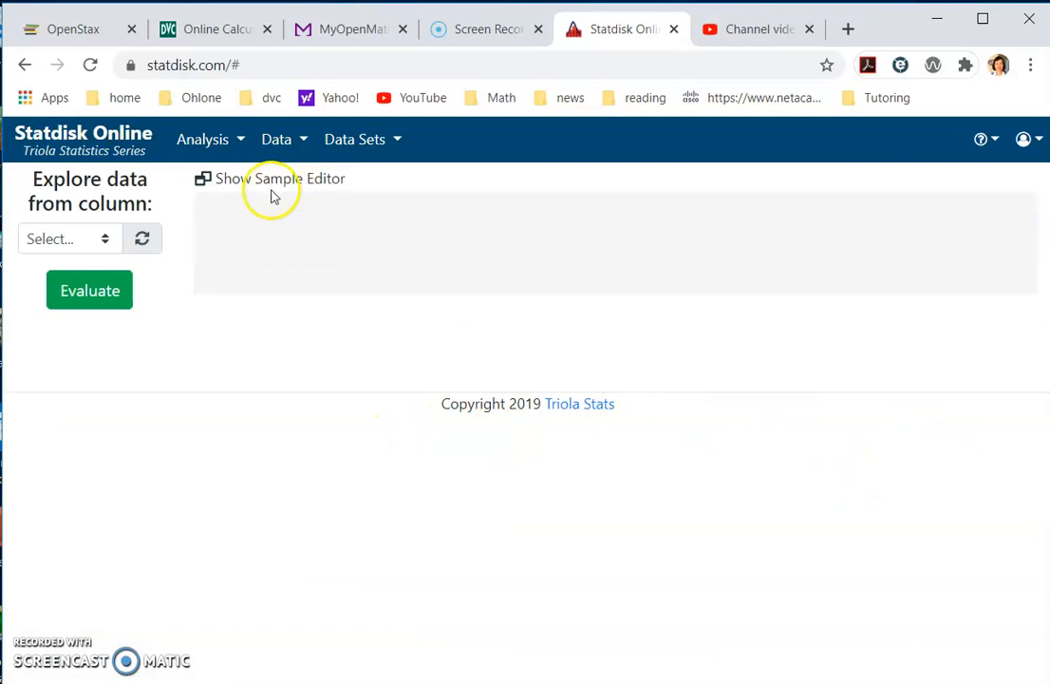
left_click(114, 238)
left_click(104, 368)
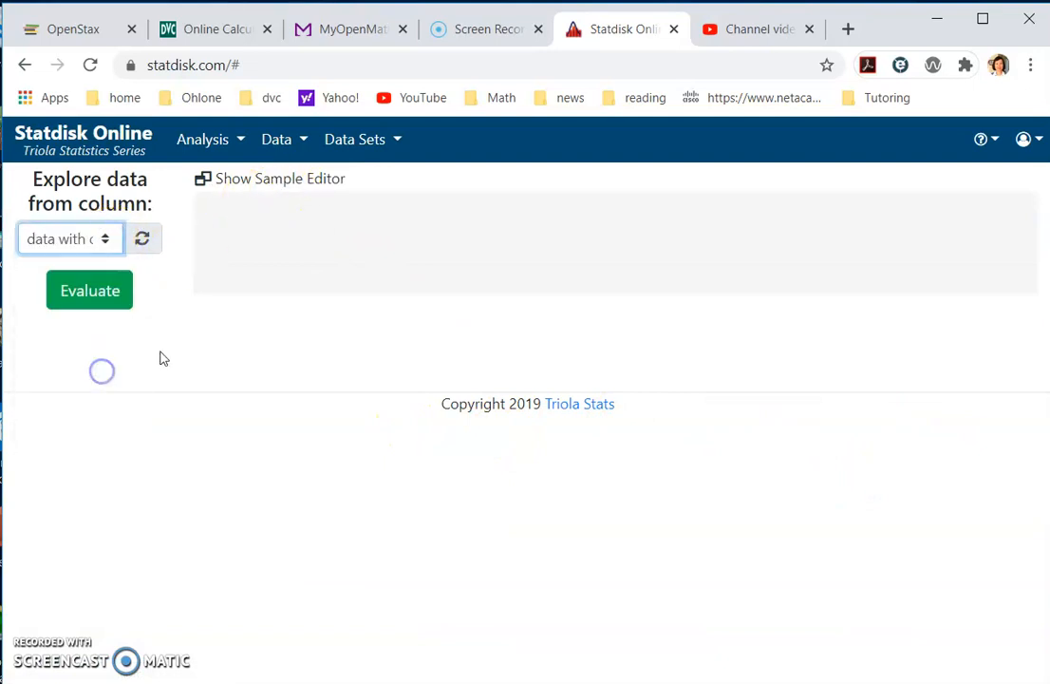
left_click(89, 298)
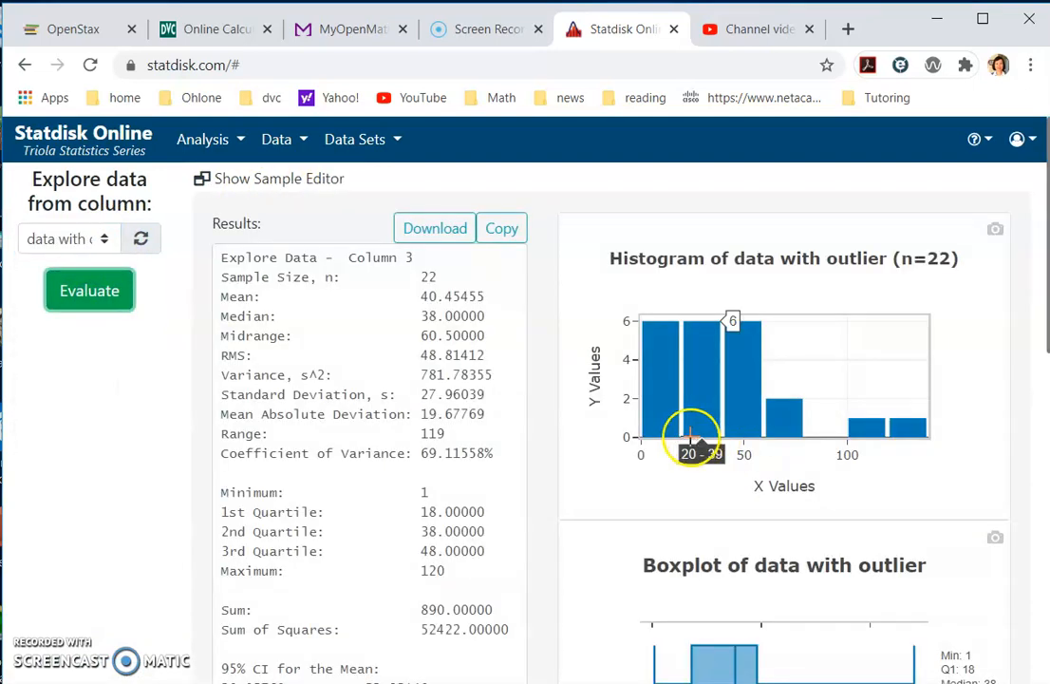
scroll(865, 524, "down", 2)
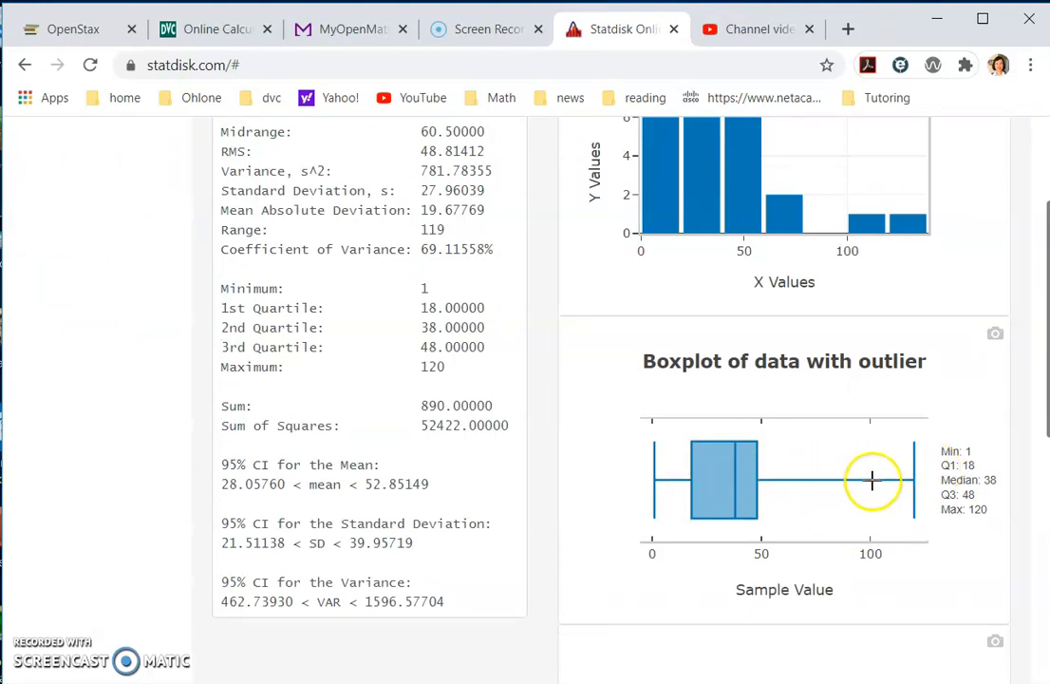
scroll(872, 481, "up", 2)
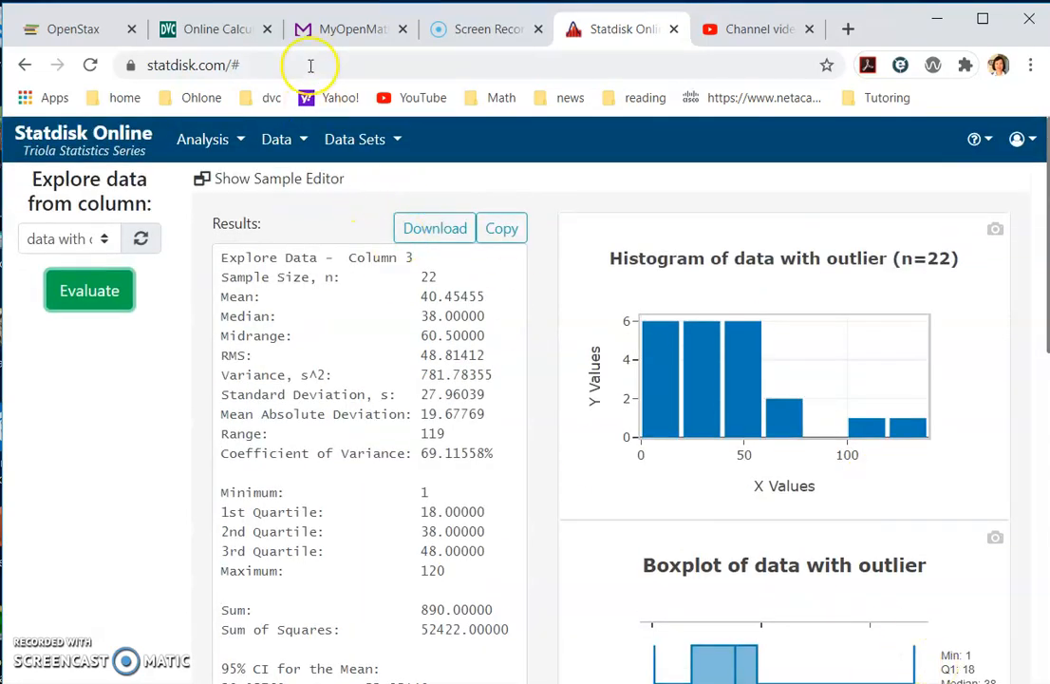
Step: Return to the boxplot tool and draw a modified boxplot of the "data with outlier" column
left_click(276, 141)
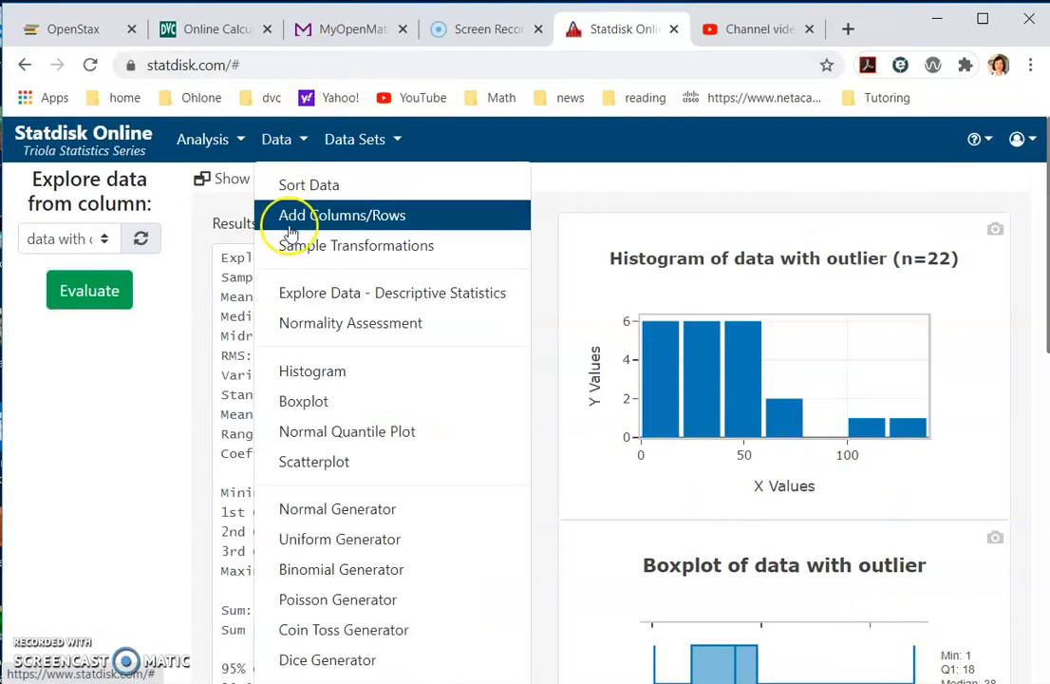
left_click(360, 401)
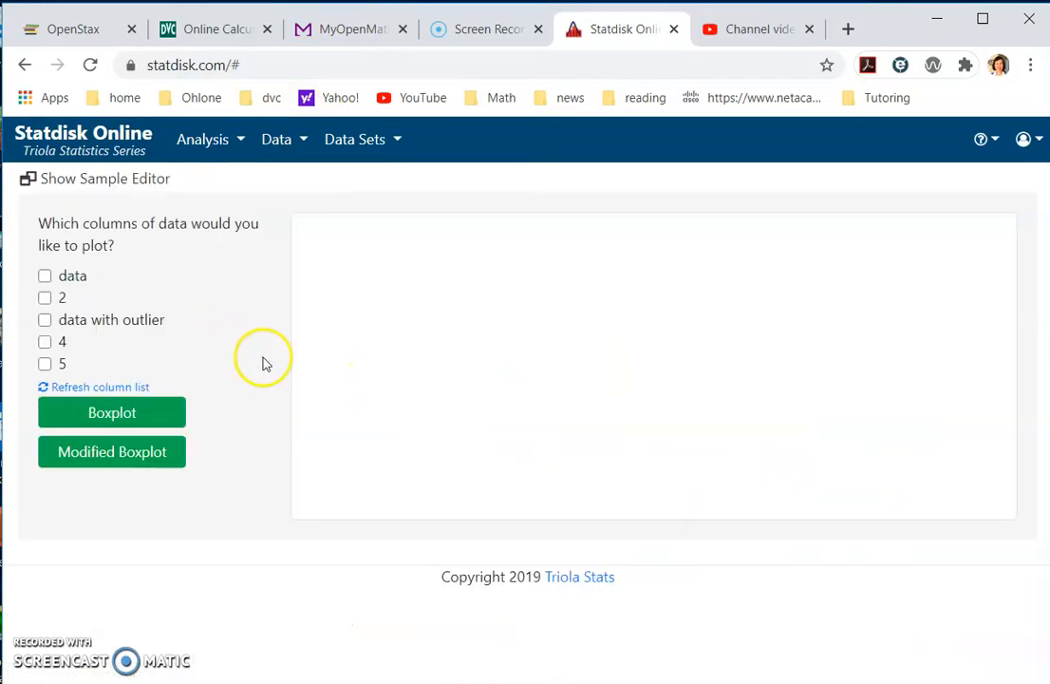
left_click(44, 320)
left_click(110, 459)
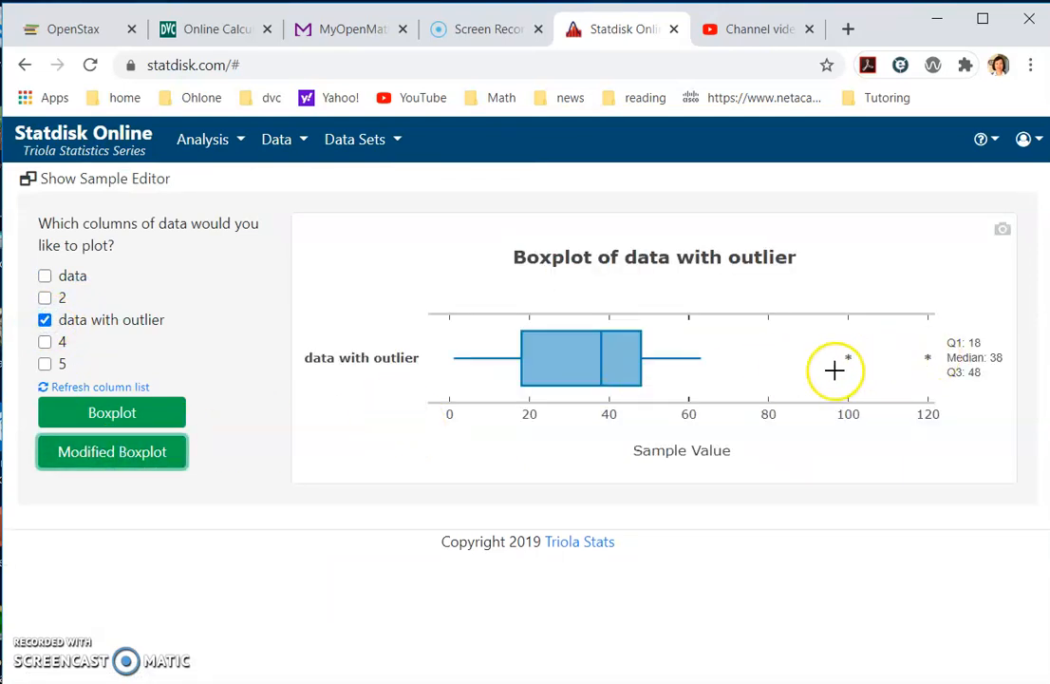
Step: Show the Sample Editor again and compare the highest and lowest "data with outlier" values with the outlier marks in the boxplot
left_click(112, 179)
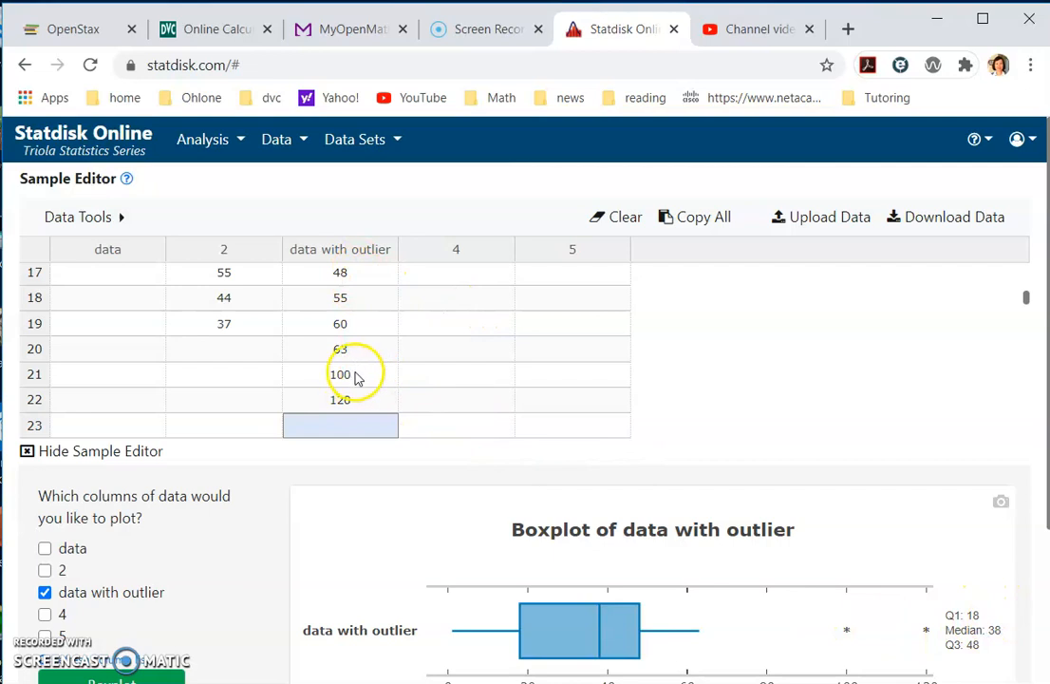
scroll(359, 392, "up", 5)
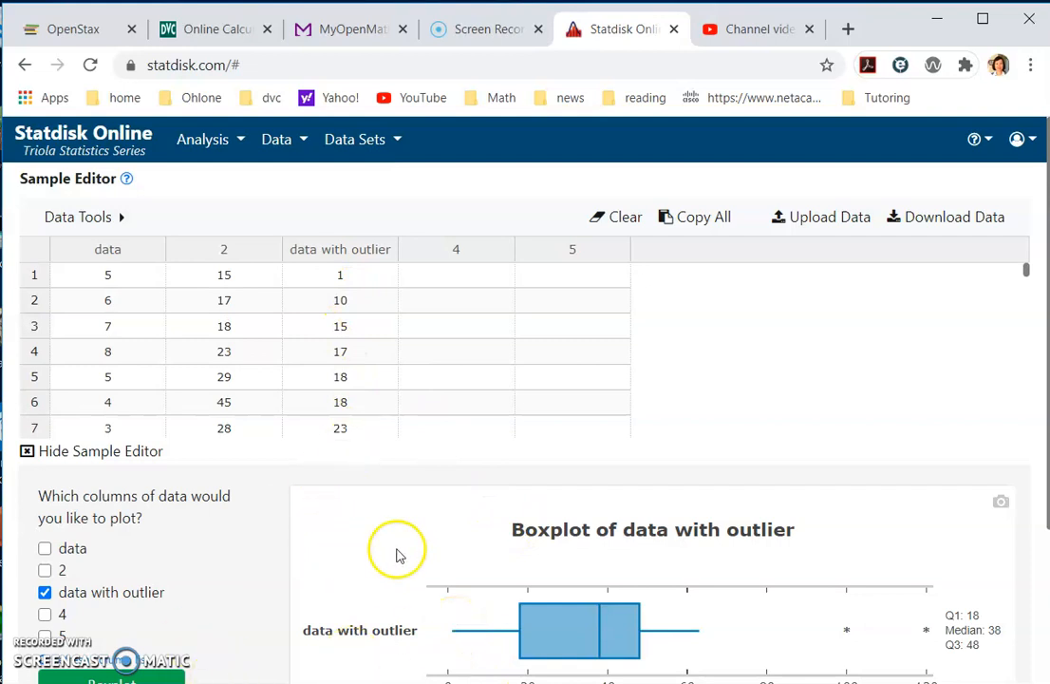
scroll(530, 518, "down", 1)
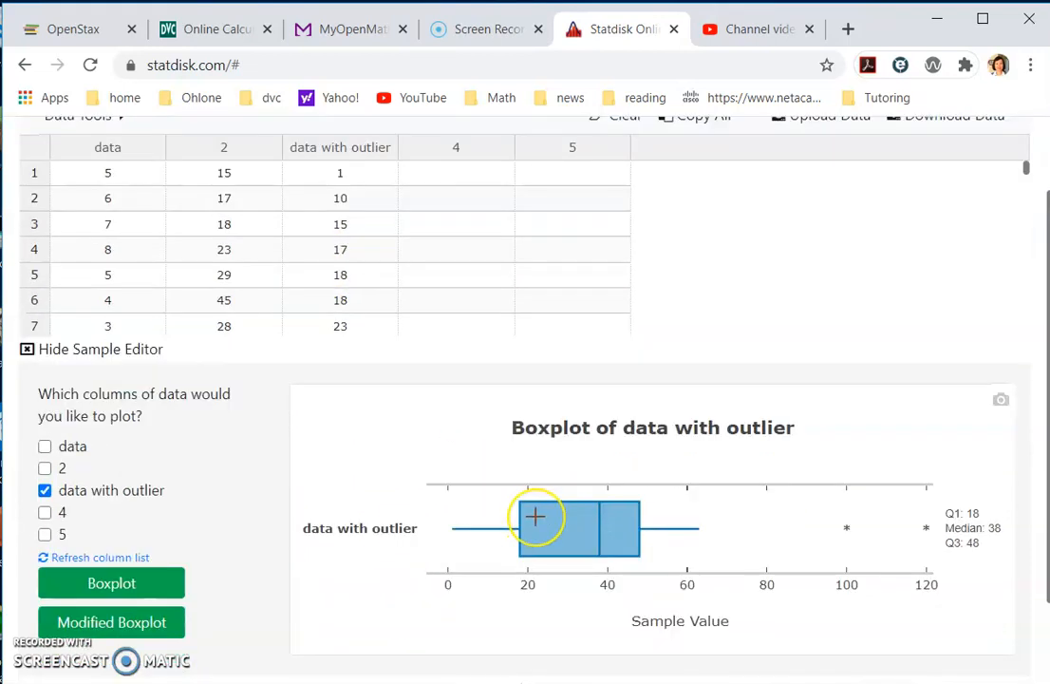
scroll(535, 516, "down", 1)
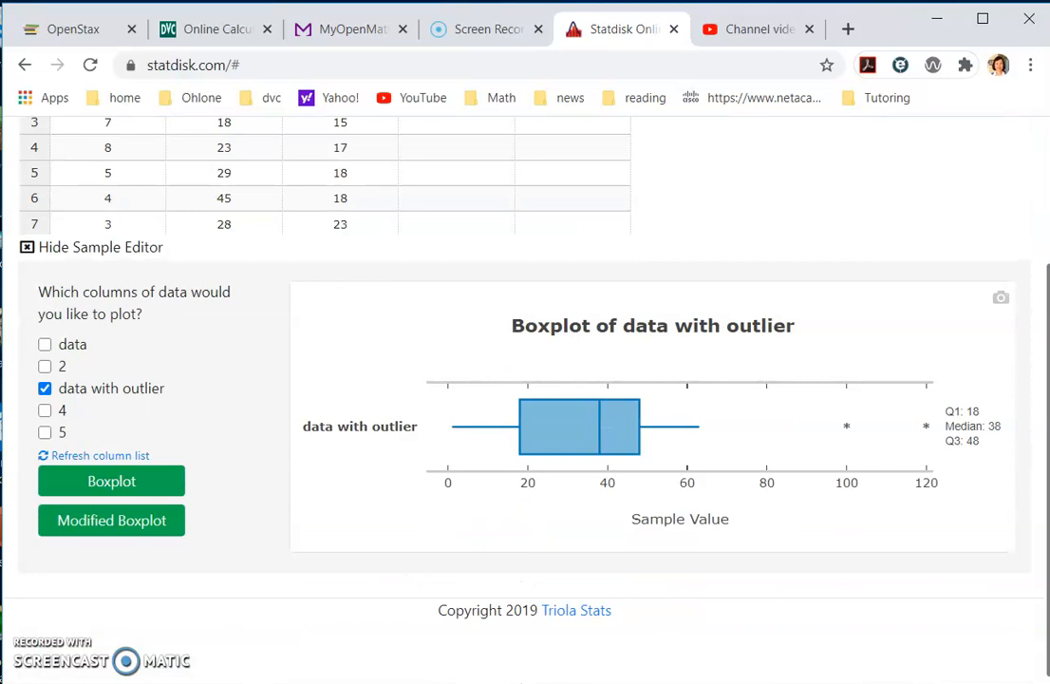